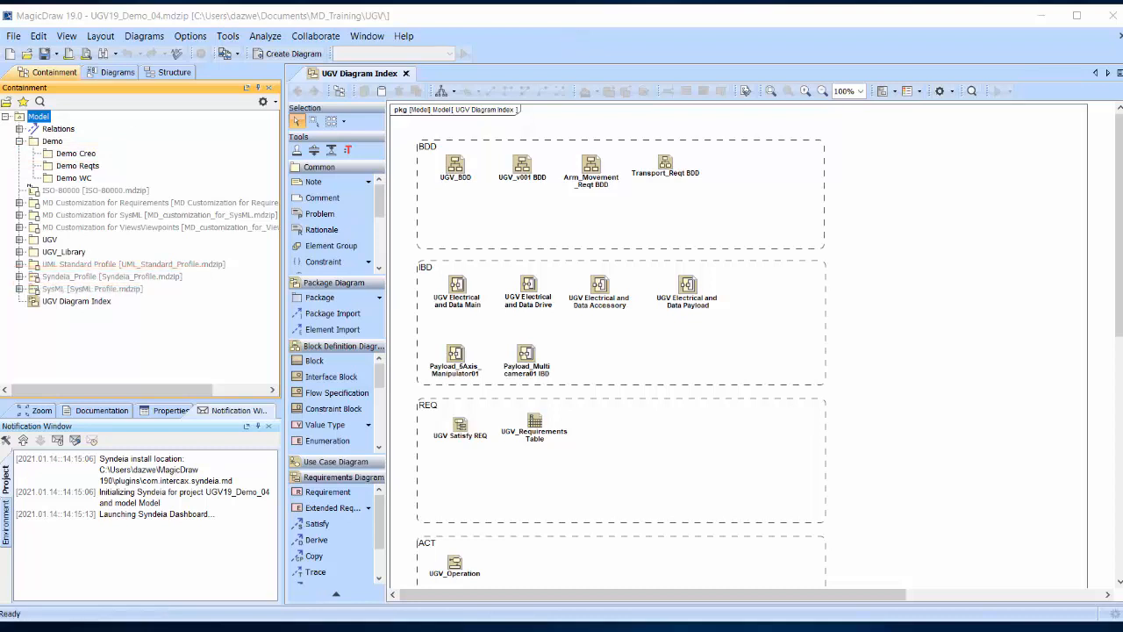
Step: Launch the Syndeia dashboard from the model's context menu
right_click(37, 117)
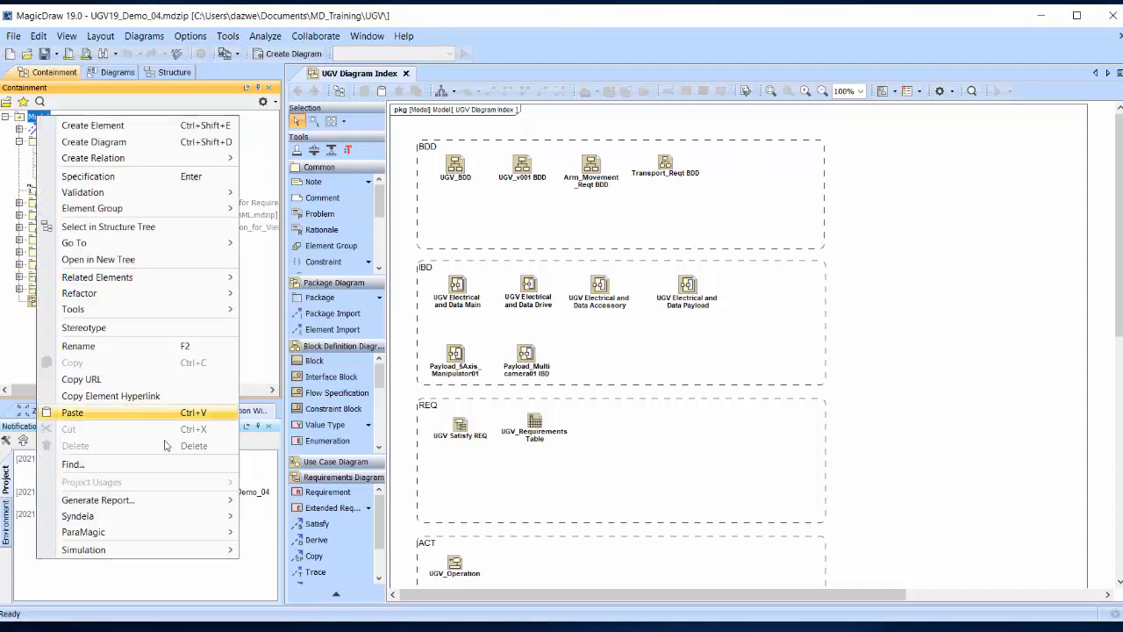
mouse_move(145, 521)
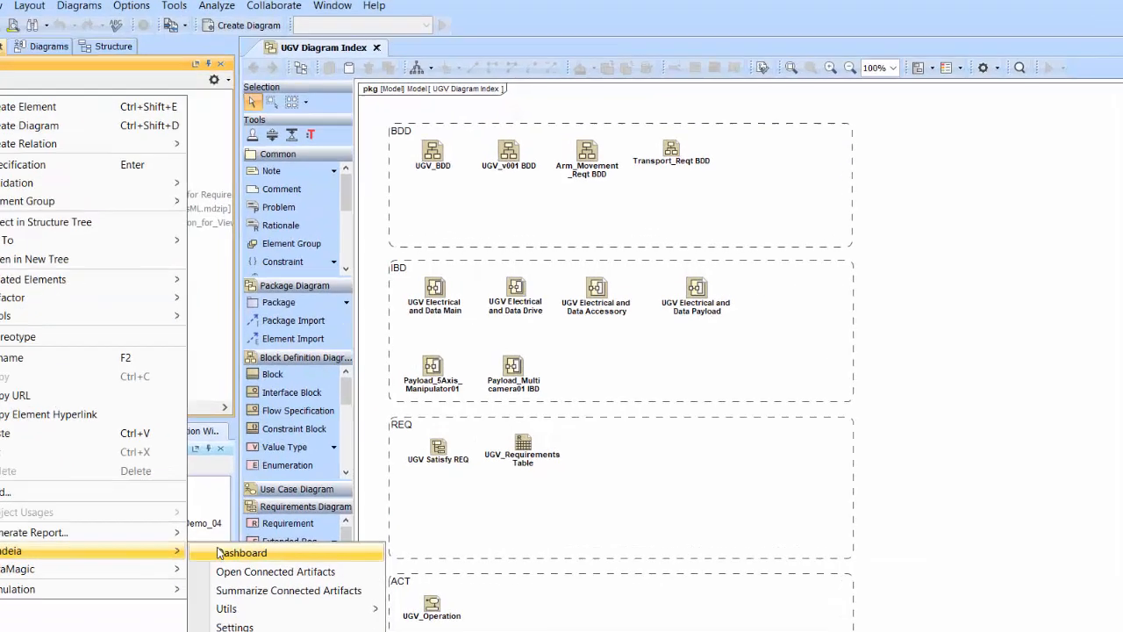
left_click(287, 518)
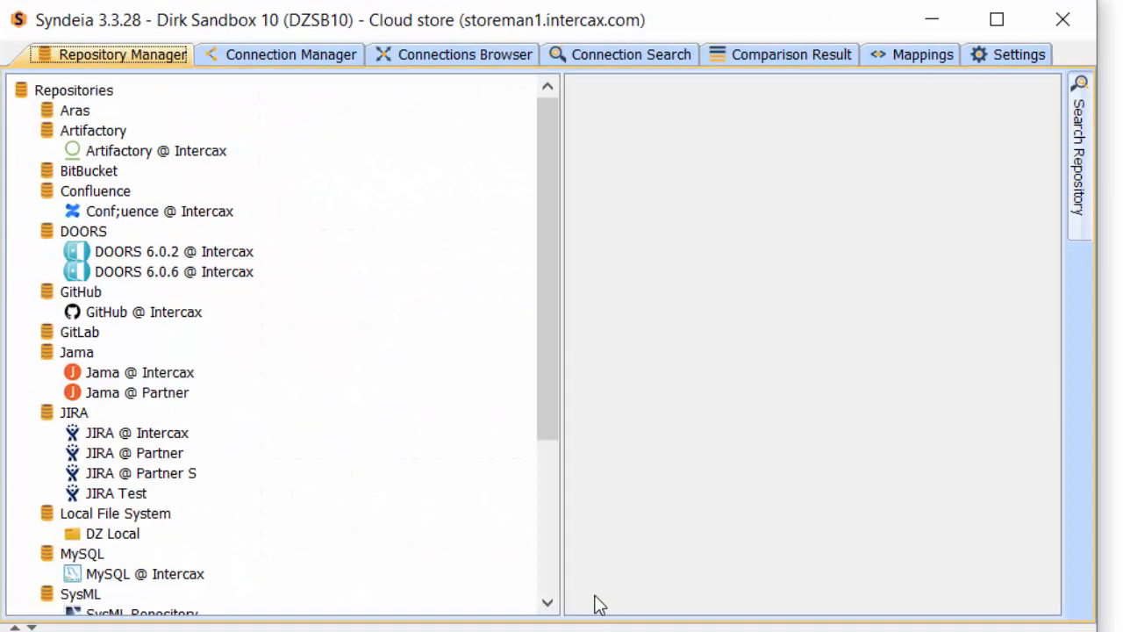
Step: Open the Connection Manager and choose SysML Repository as the left-side repository
left_click(276, 55)
left_click(272, 92)
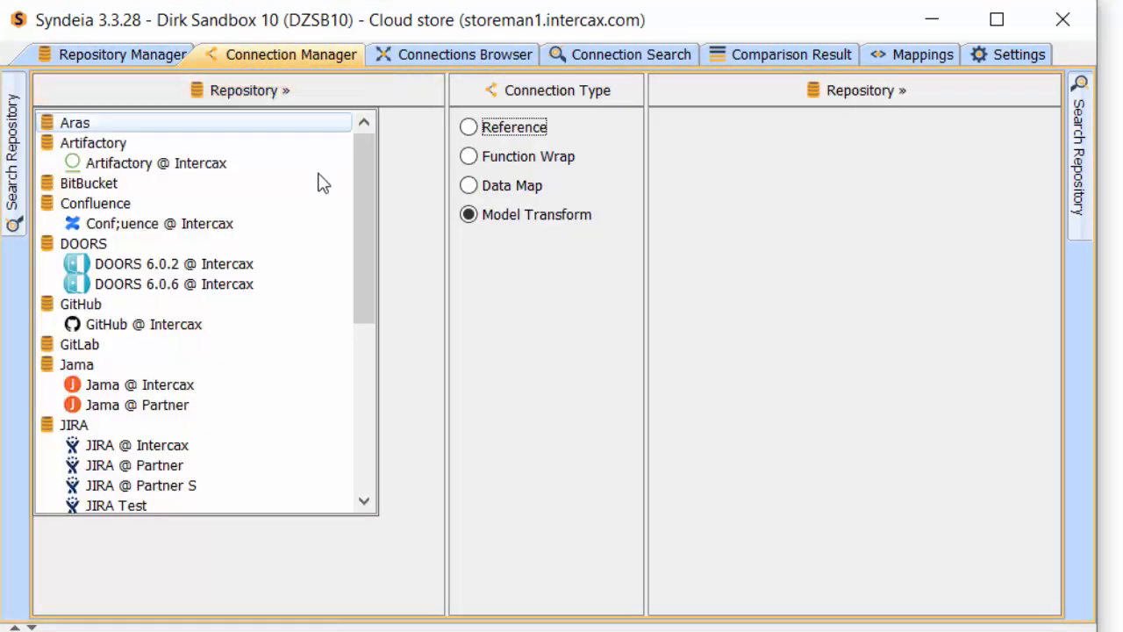
left_click_drag(373, 266, 371, 403)
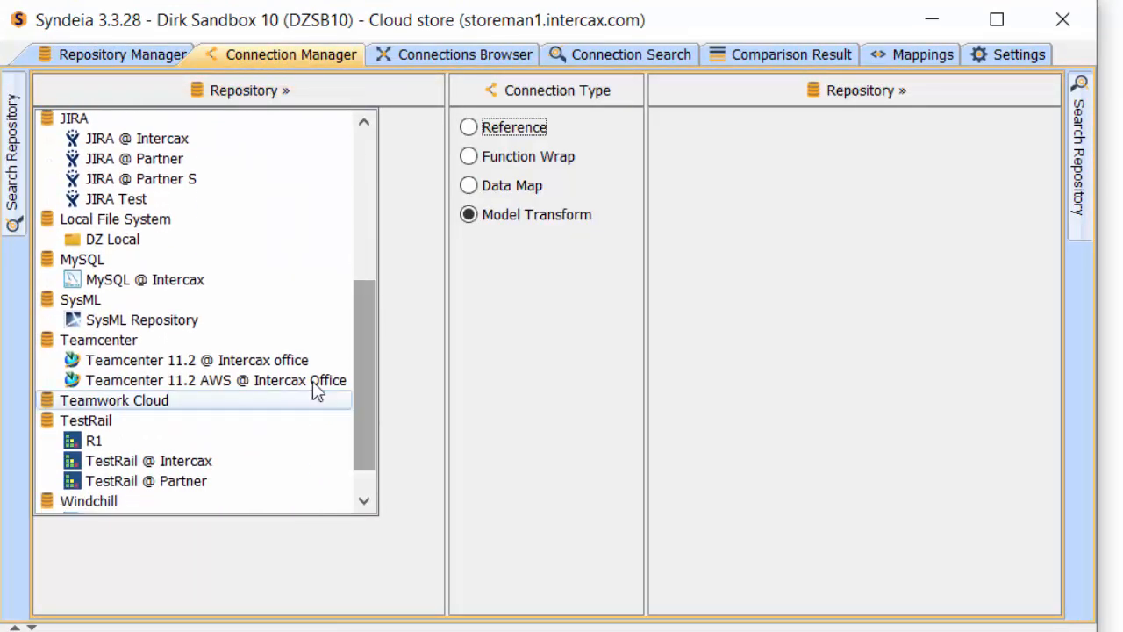
left_click(178, 322)
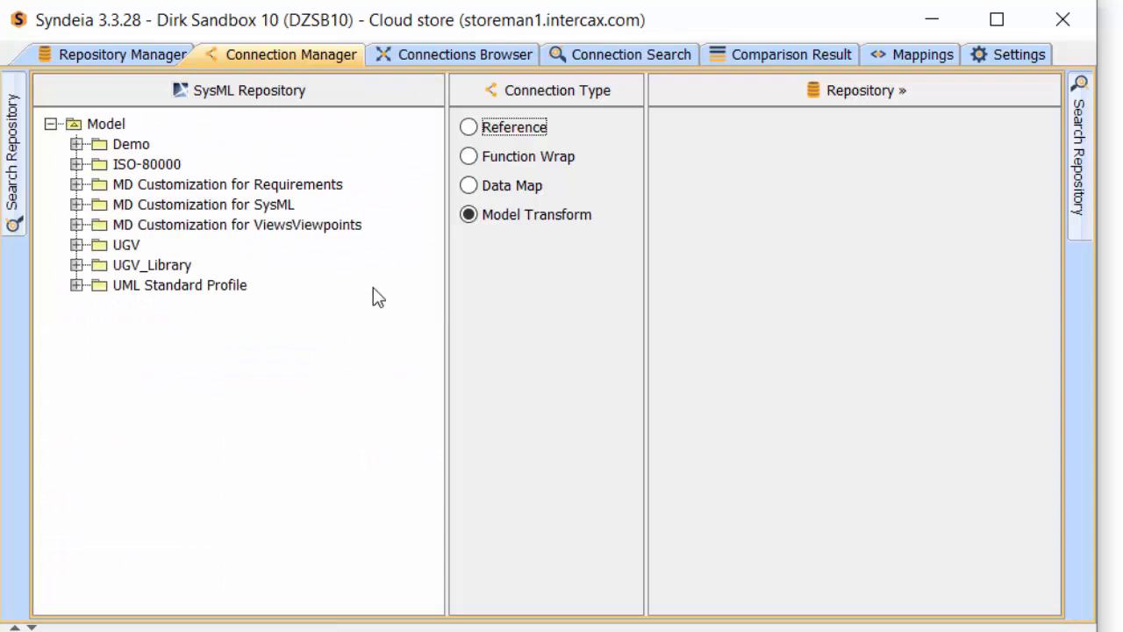
Step: Expand the Demo package and choose DZ Local as the right-side repository
left_click(77, 144)
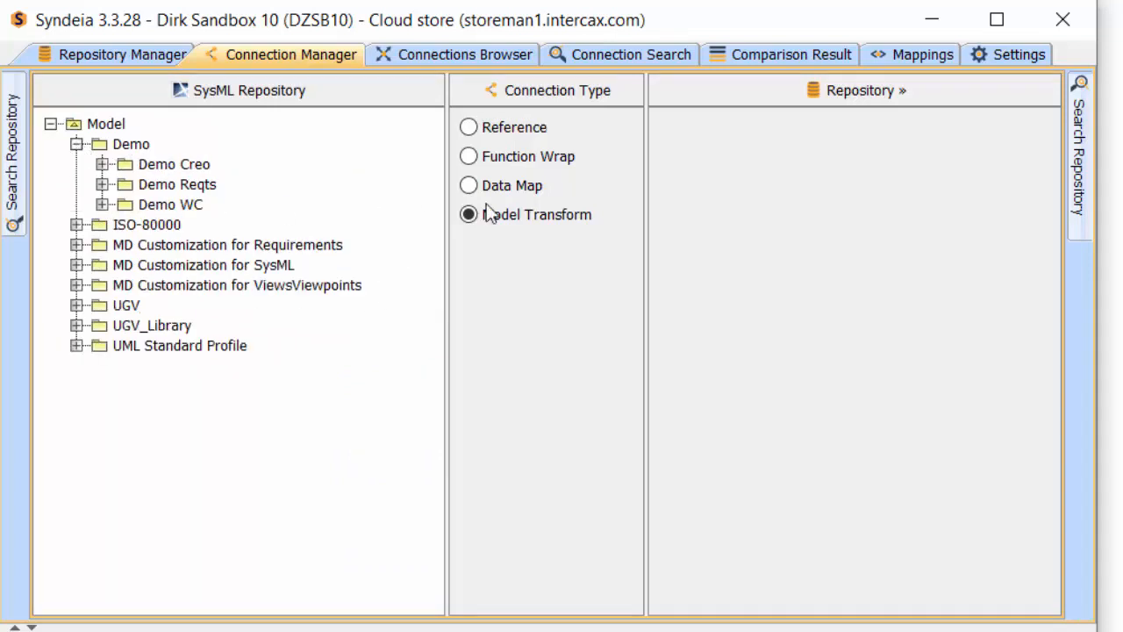
left_click(849, 96)
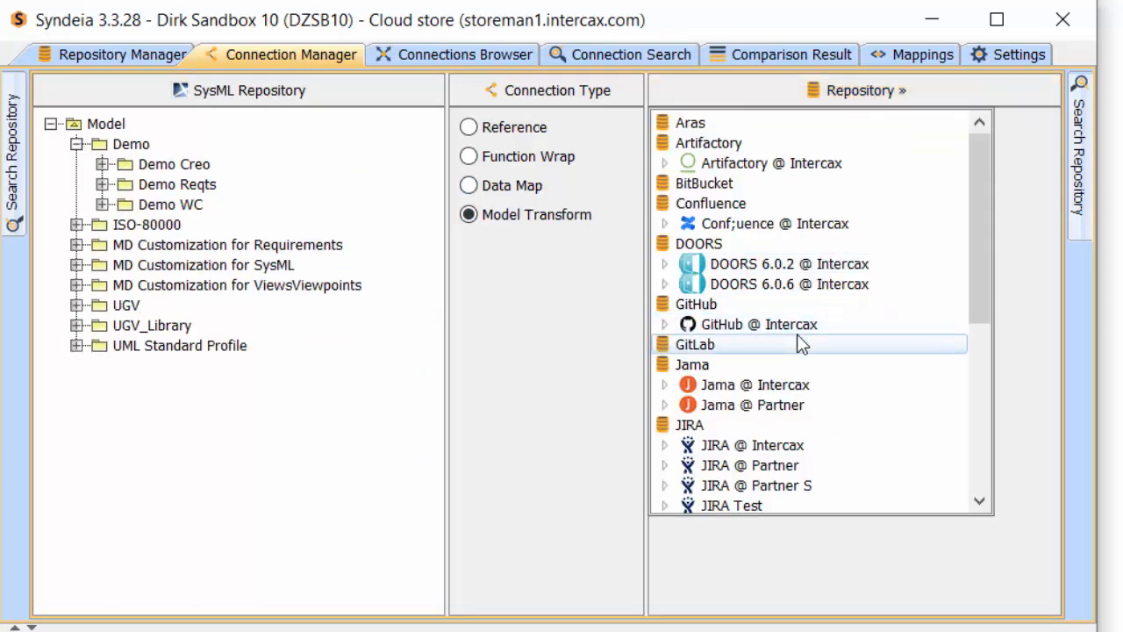
scroll(799, 343, "down", 2)
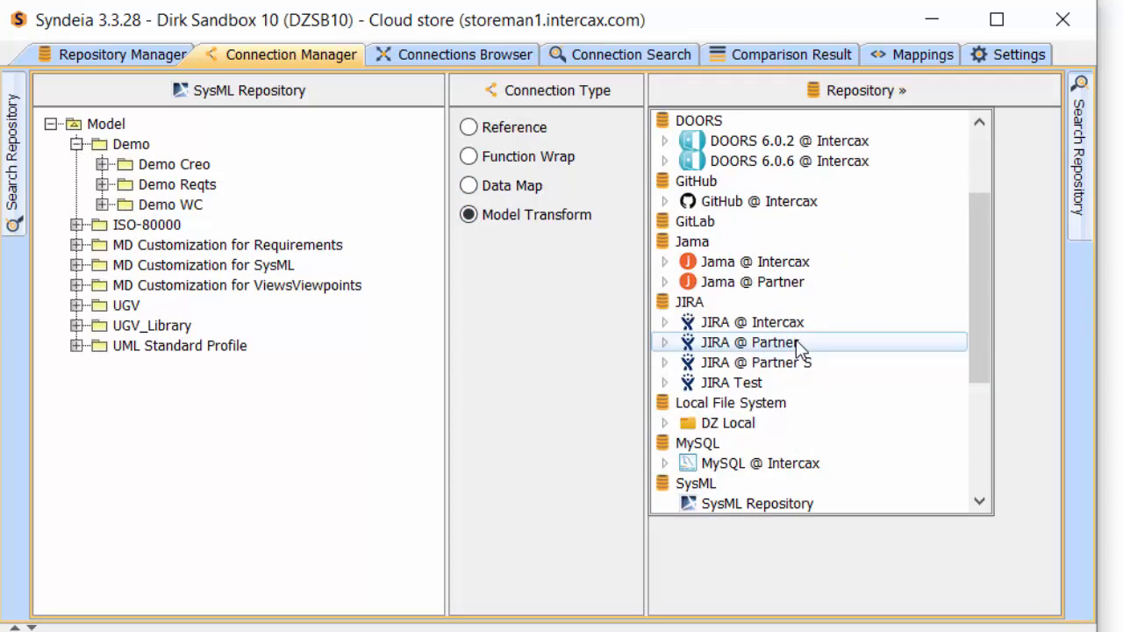
left_click(760, 426)
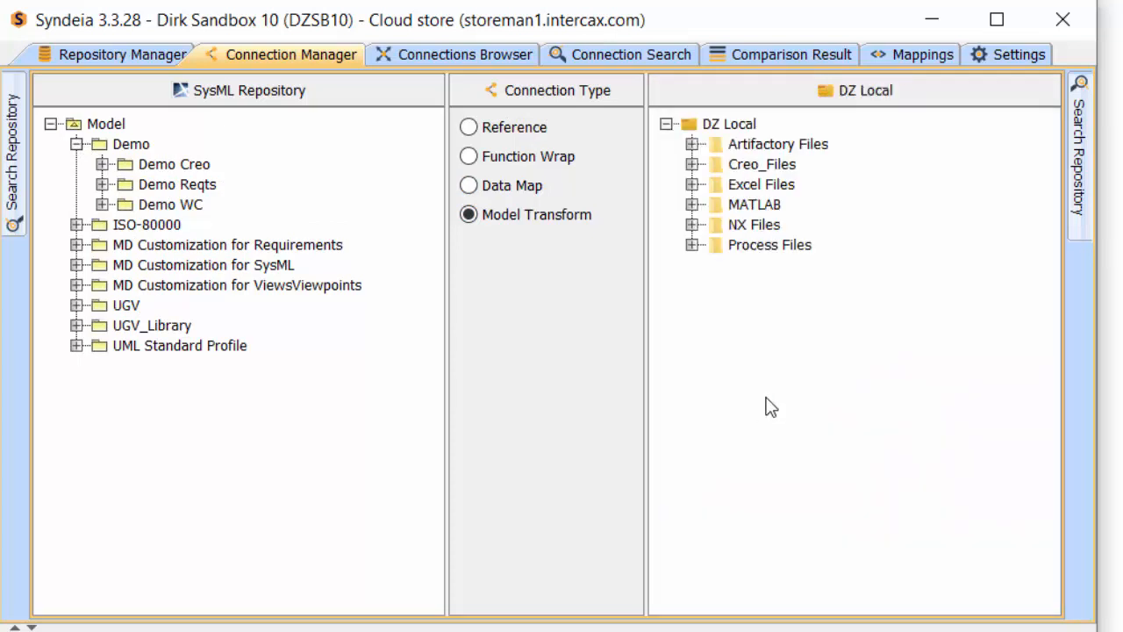
Step: Expand the Creo_Files, Zwemer_Models and Tutorial folders in the DZ Local tree
left_click(692, 164)
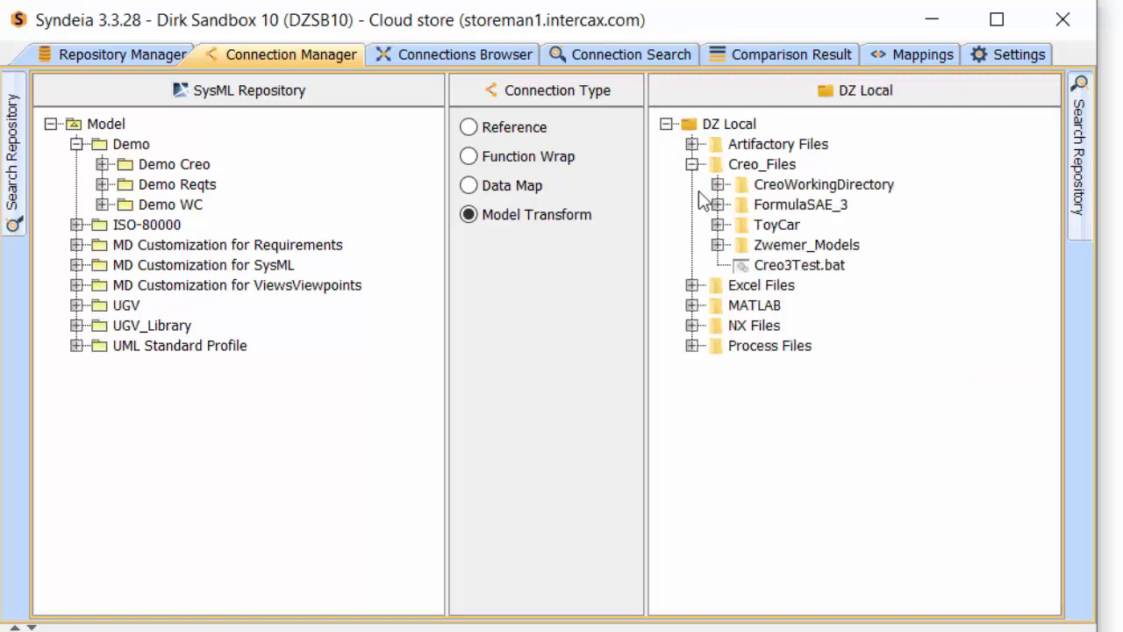
left_click(717, 245)
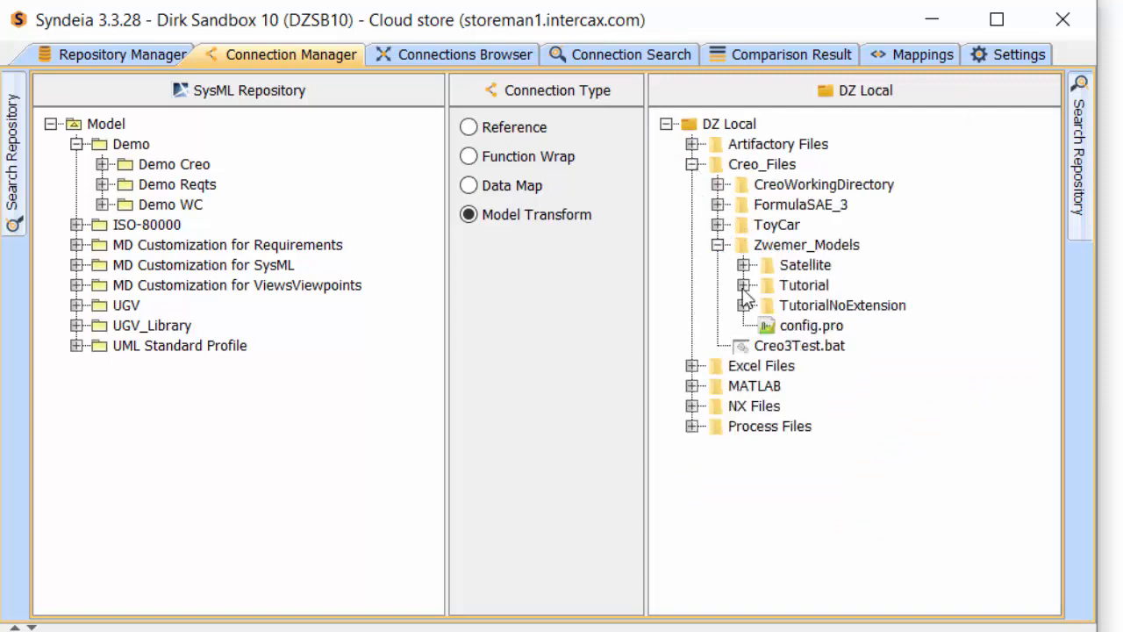
left_click(743, 285)
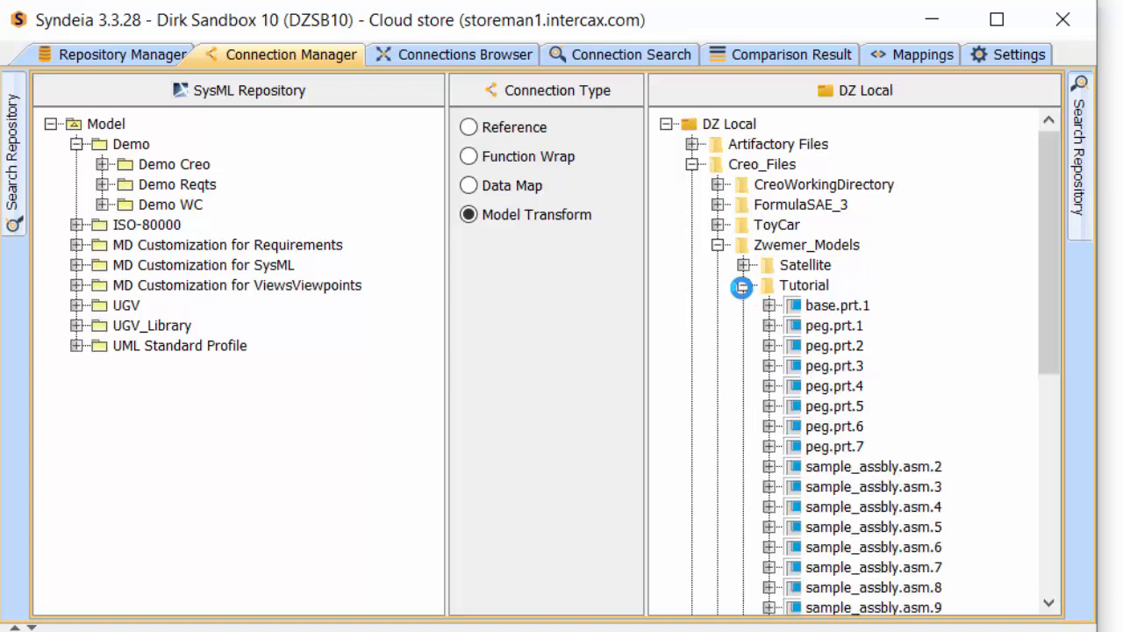
left_click_drag(1047, 333, 1065, 409)
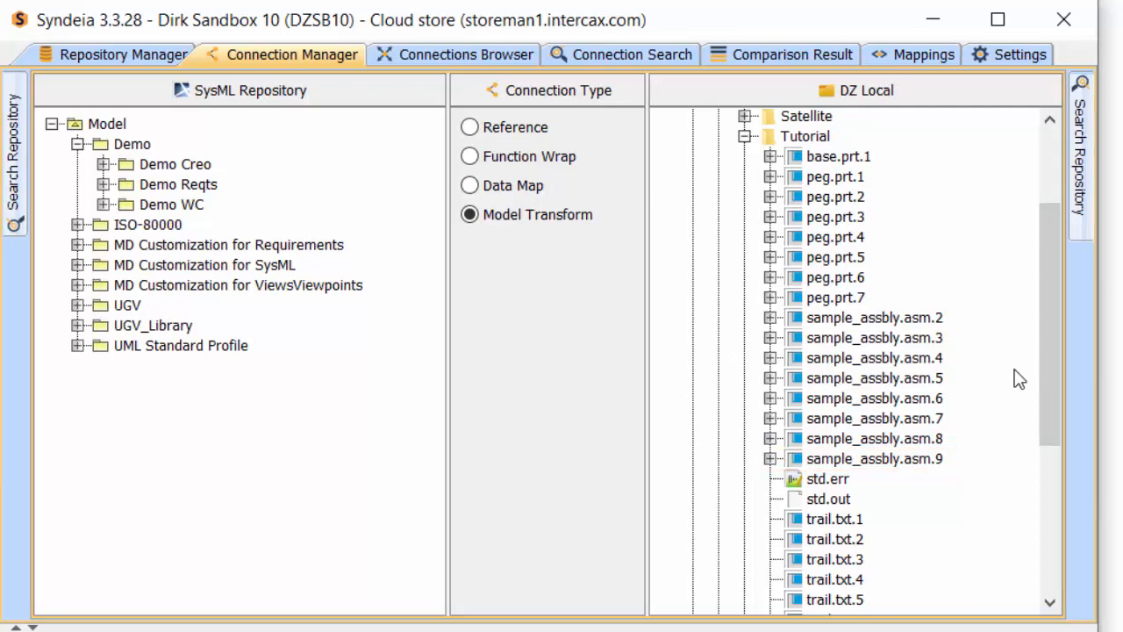
Step: Try a Reference connection by selecting that type and dragging the Demo Creo package toward the Tutorial files
left_click(515, 129)
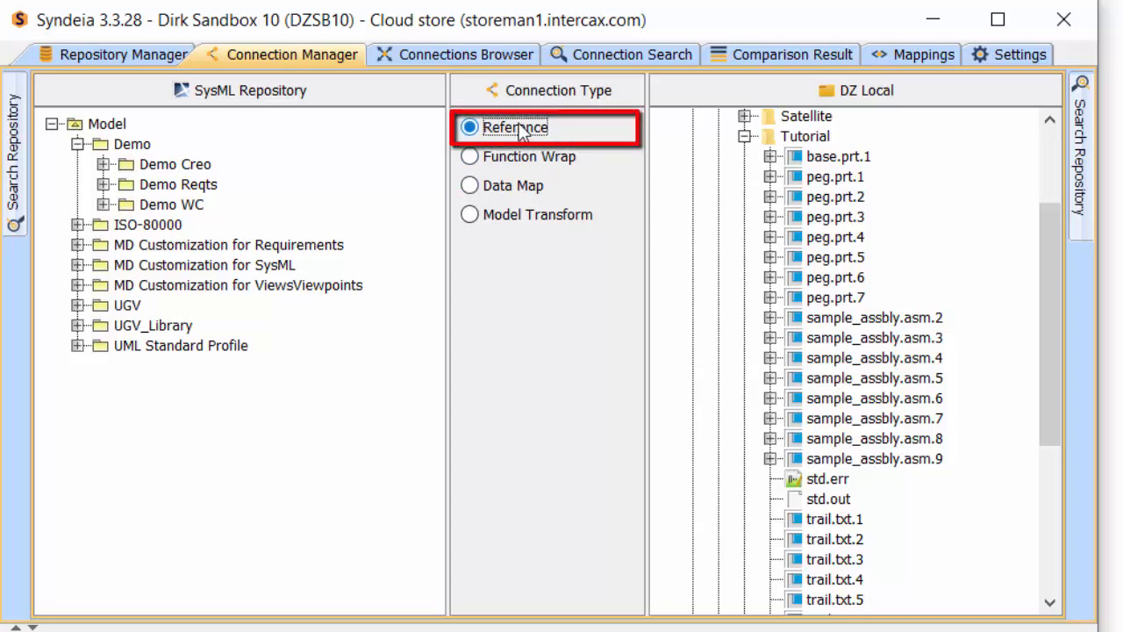
left_click(178, 167)
left_click_drag(178, 165, 787, 329)
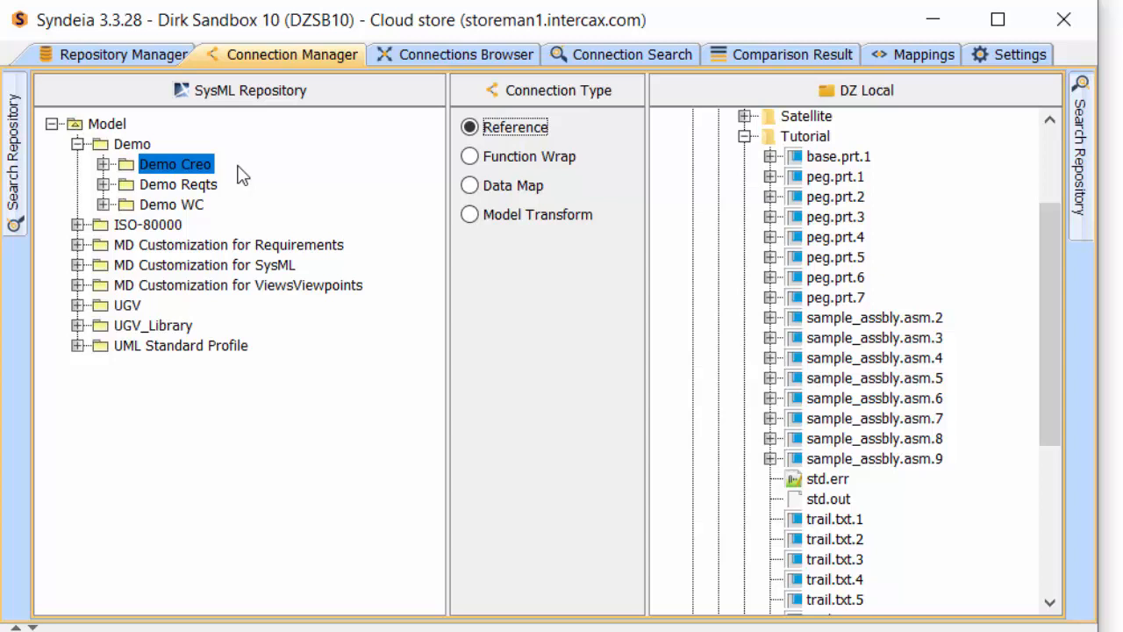
Step: Expand sample_assbly.asm.9 and open its SAMPLE_ASSBLY assembly in Creo to inspect it
left_click(769, 459)
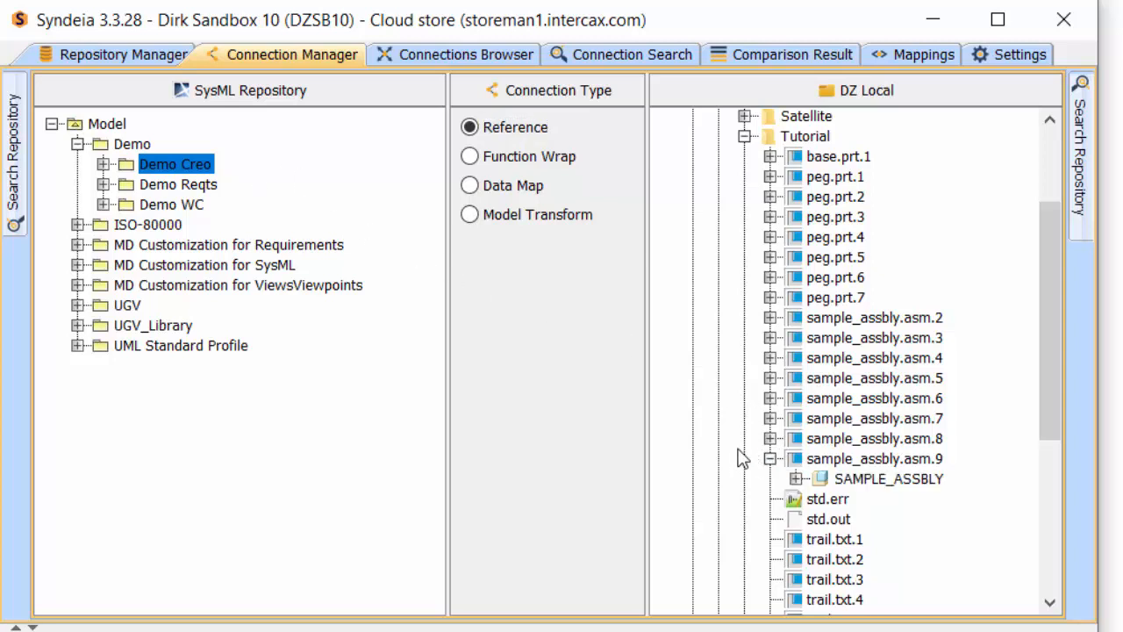
left_click(795, 479)
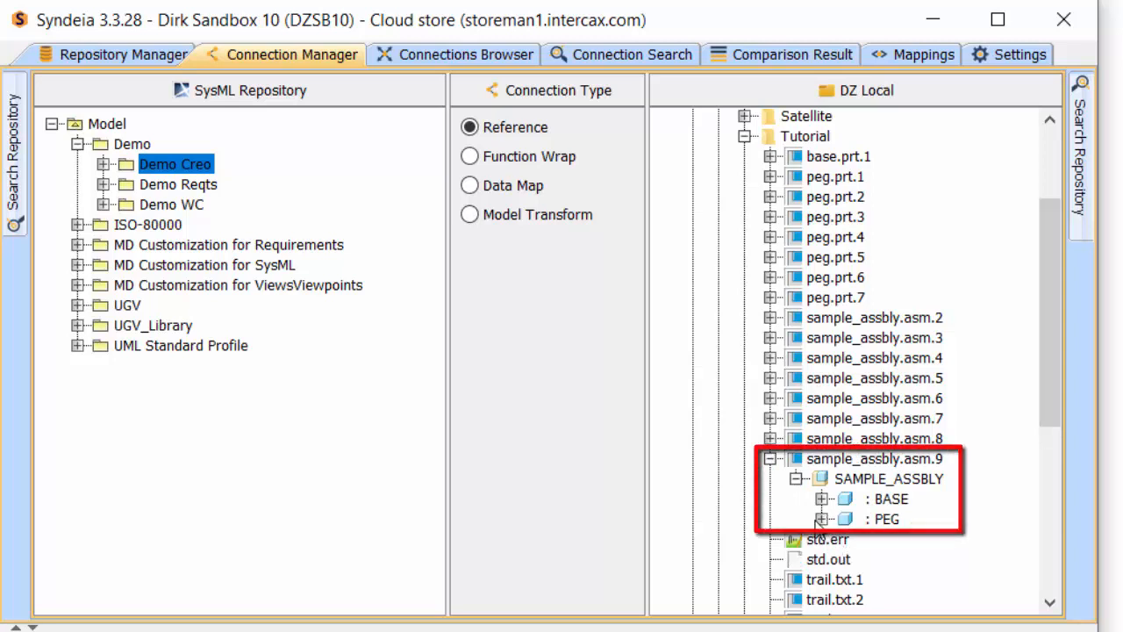
right_click(877, 480)
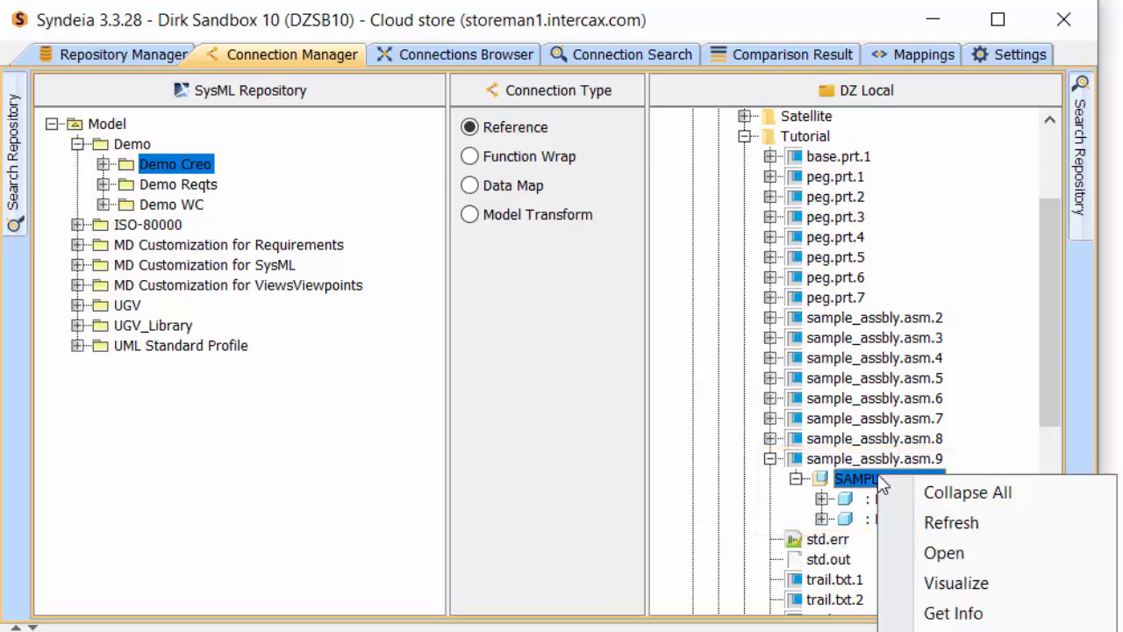
left_click(948, 553)
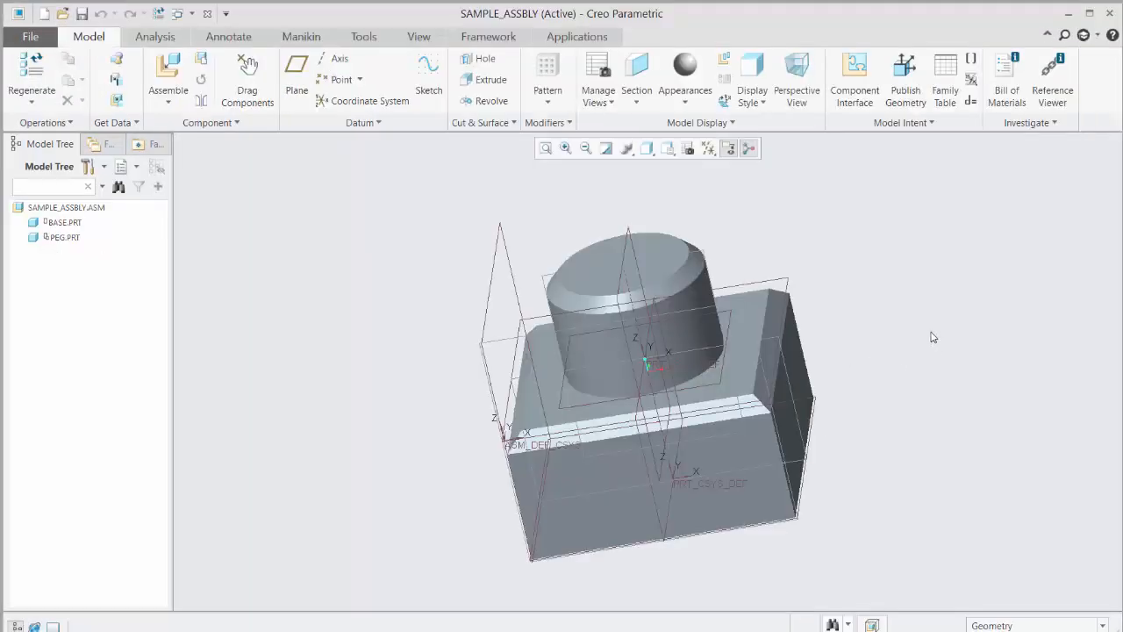
mouse_move(932, 333)
middle_mouse_down()
mouse_move(920, 283)
mouse_move(875, 315)
mouse_move(870, 341)
middle_mouse_up()
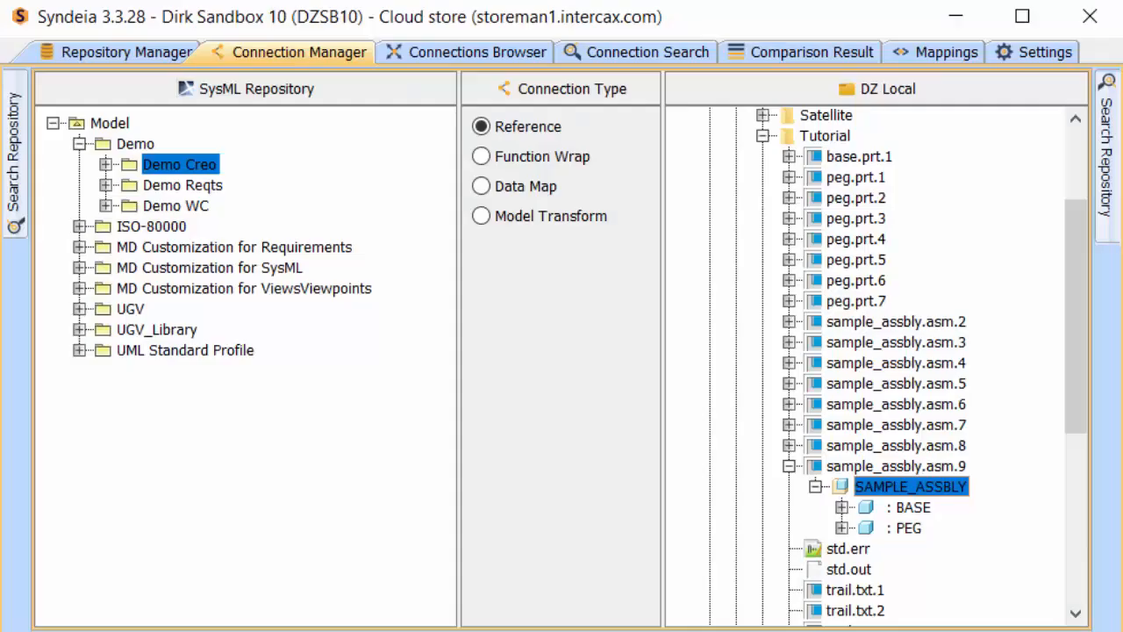
Step: Choose Model Transform, drag SAMPLE_ASSBLY onto the Demo Creo package, and confirm generating the SysML block structure
left_click(534, 217)
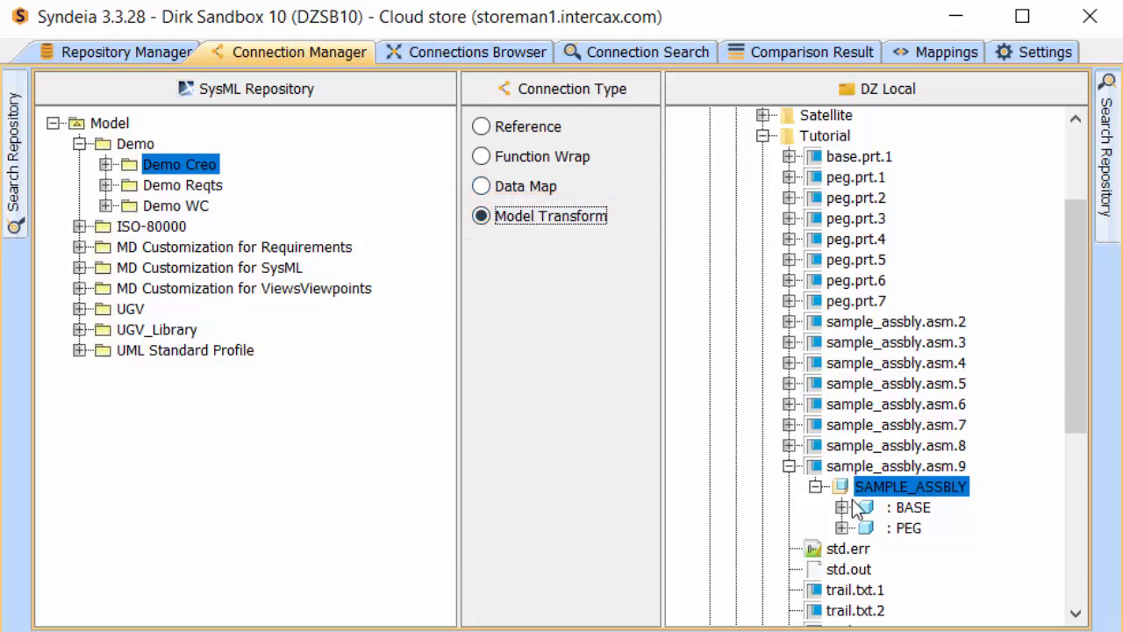
left_click_drag(867, 488, 206, 164)
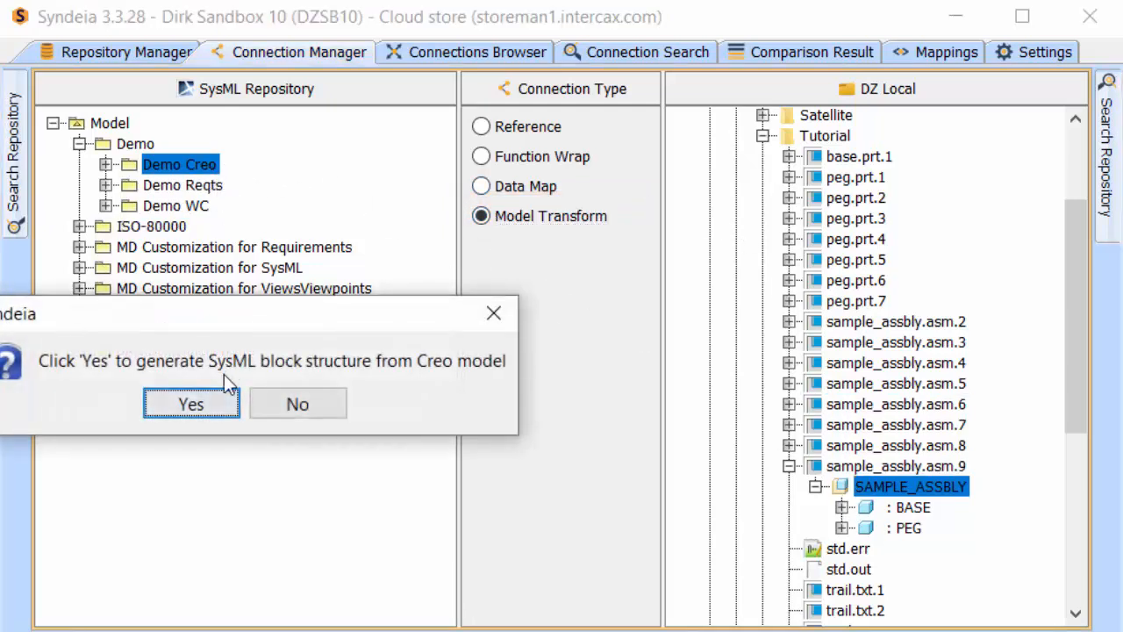
left_click(221, 408)
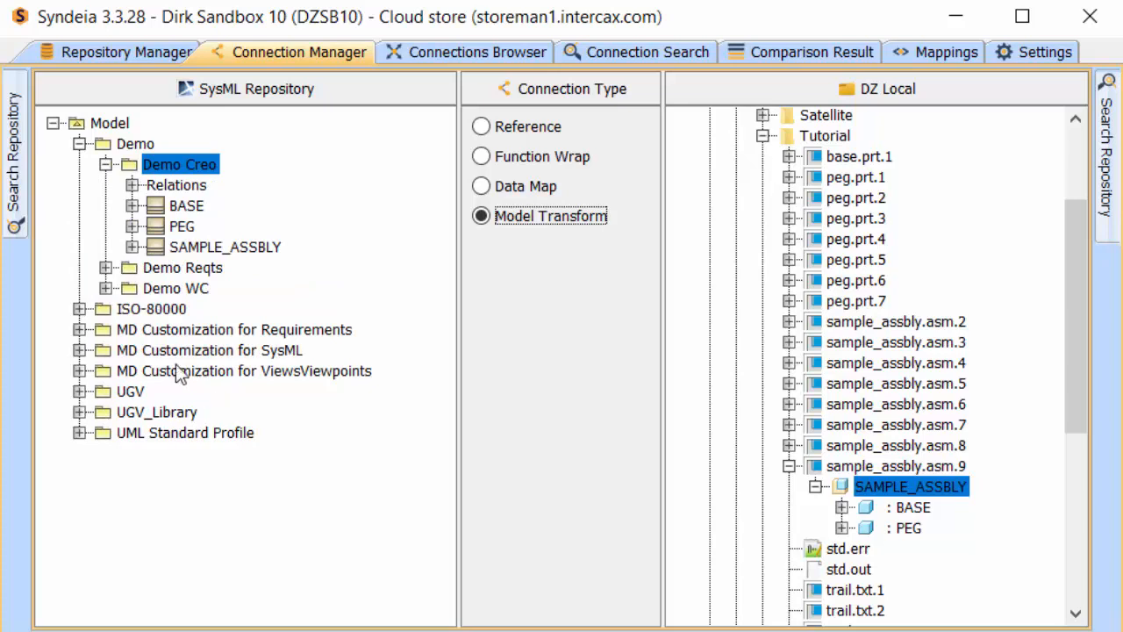
left_click(131, 247)
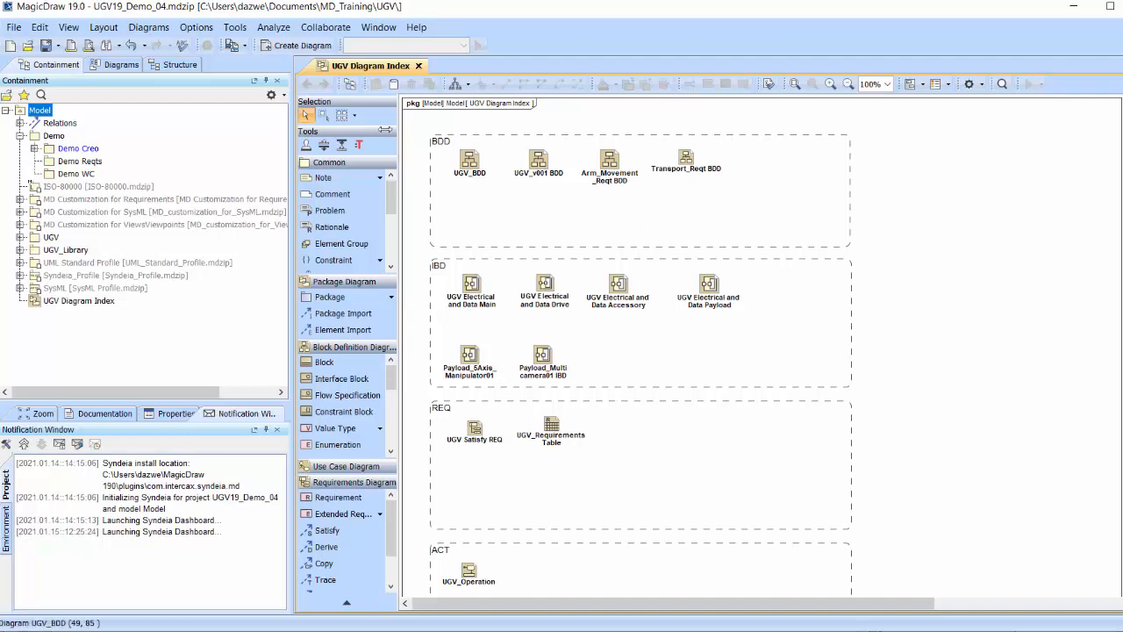
Step: Create a SysML Block Definition Diagram in the Demo Creo package
left_click(35, 148)
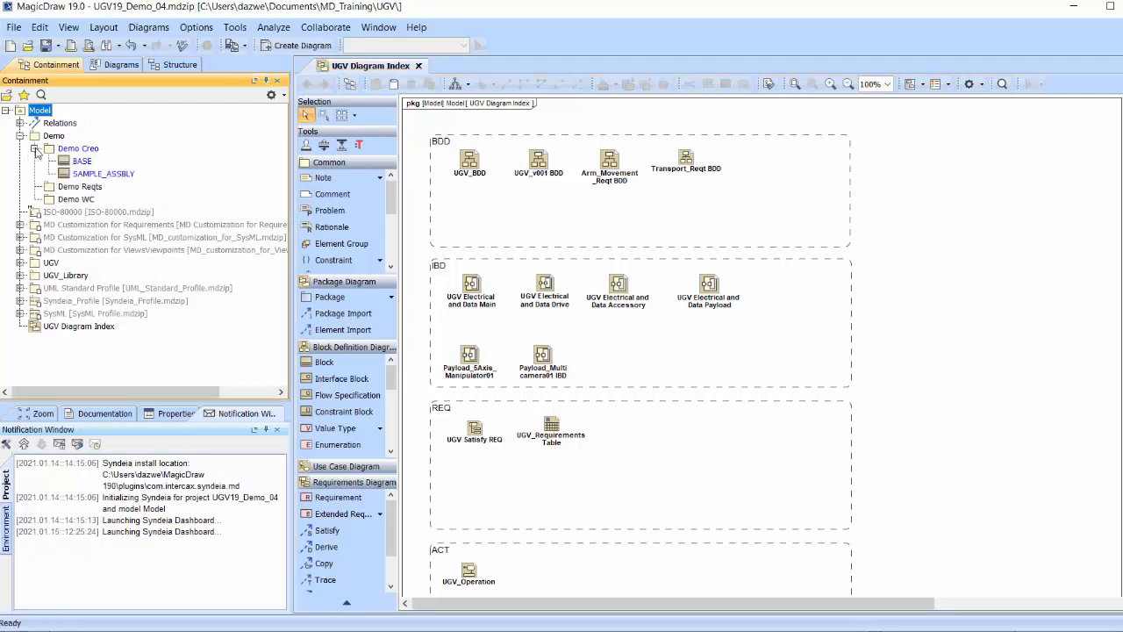
right_click(78, 148)
left_click(126, 173)
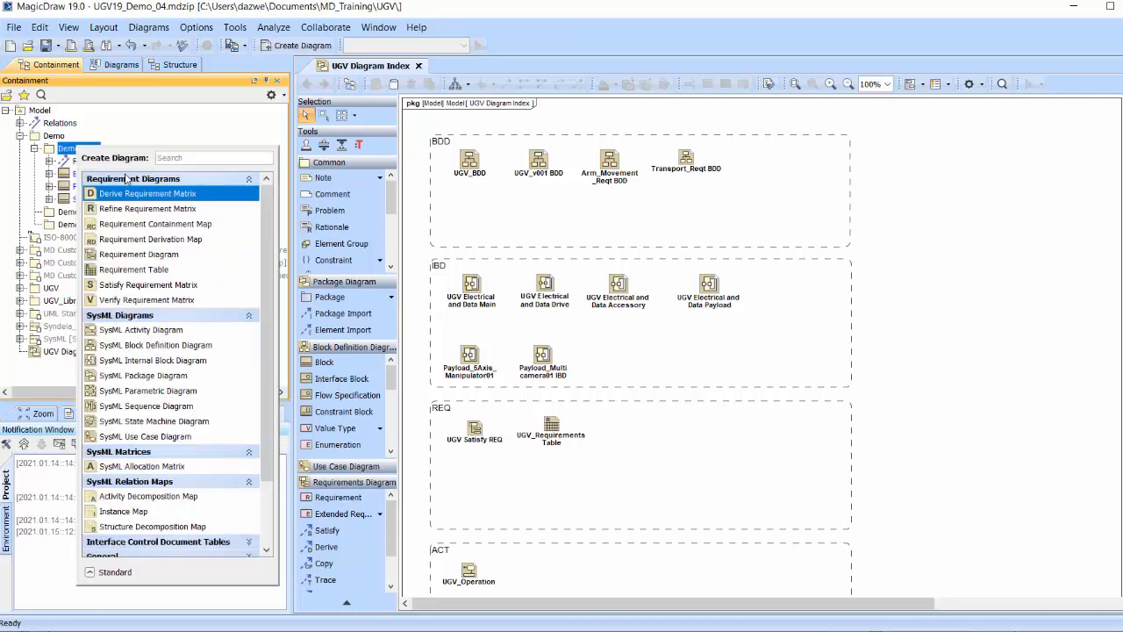
left_click(204, 346)
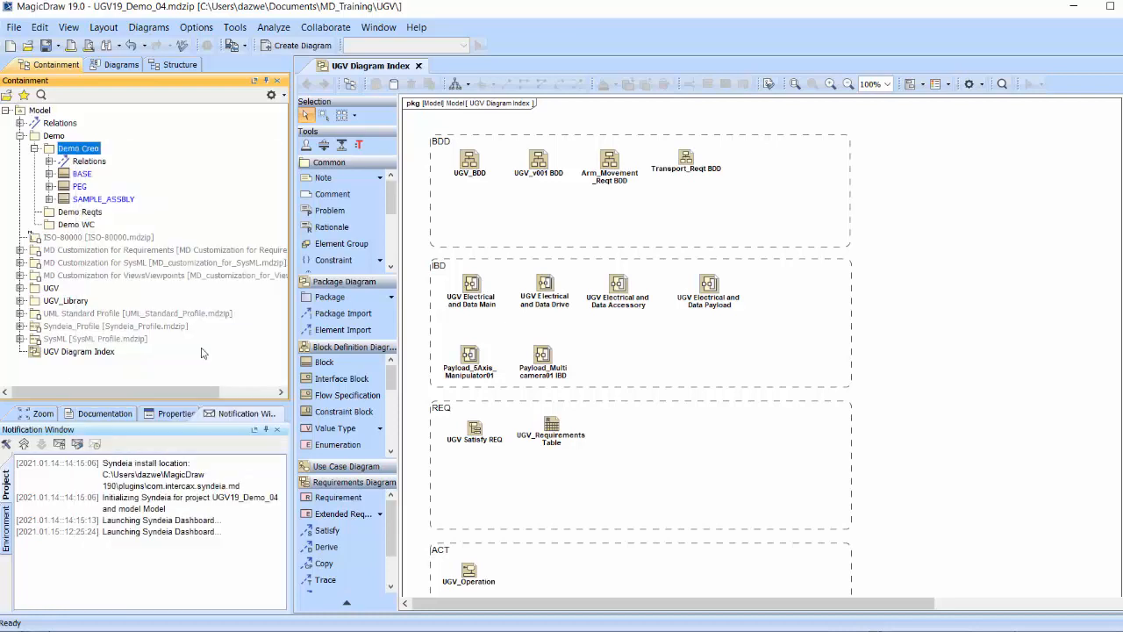
left_click(103, 211)
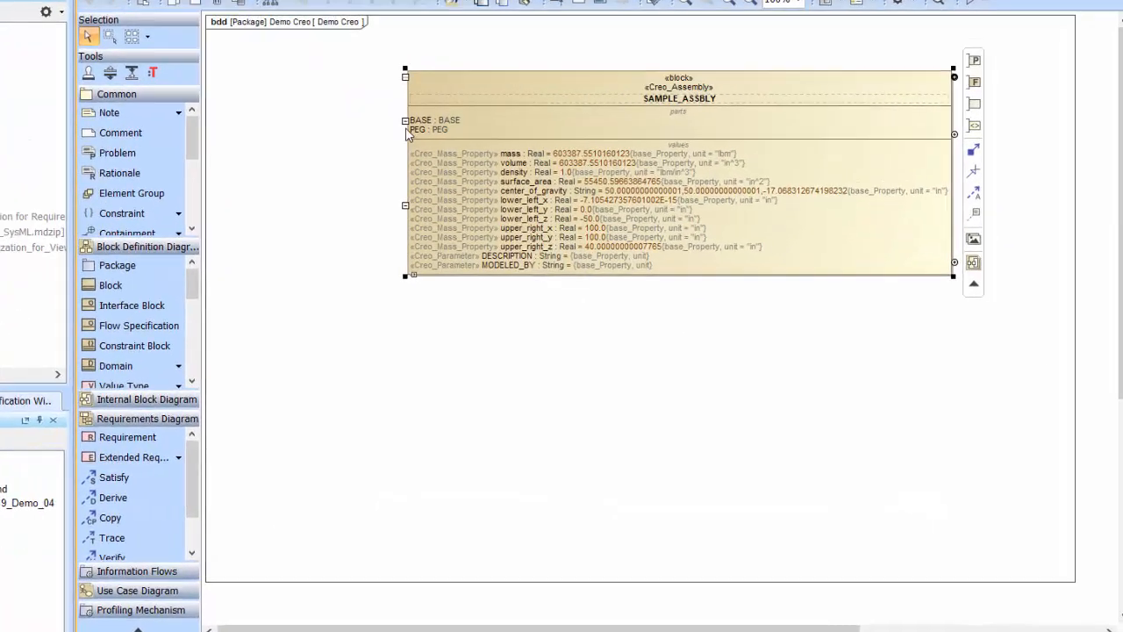
Step: Add the PEG part to the diagram and arrange the PEG blocks around the SAMPLE_ASSBLY block
mouse_move(390, 119)
left_mouse_down()
mouse_move(348, 347)
mouse_move(293, 469)
left_mouse_up()
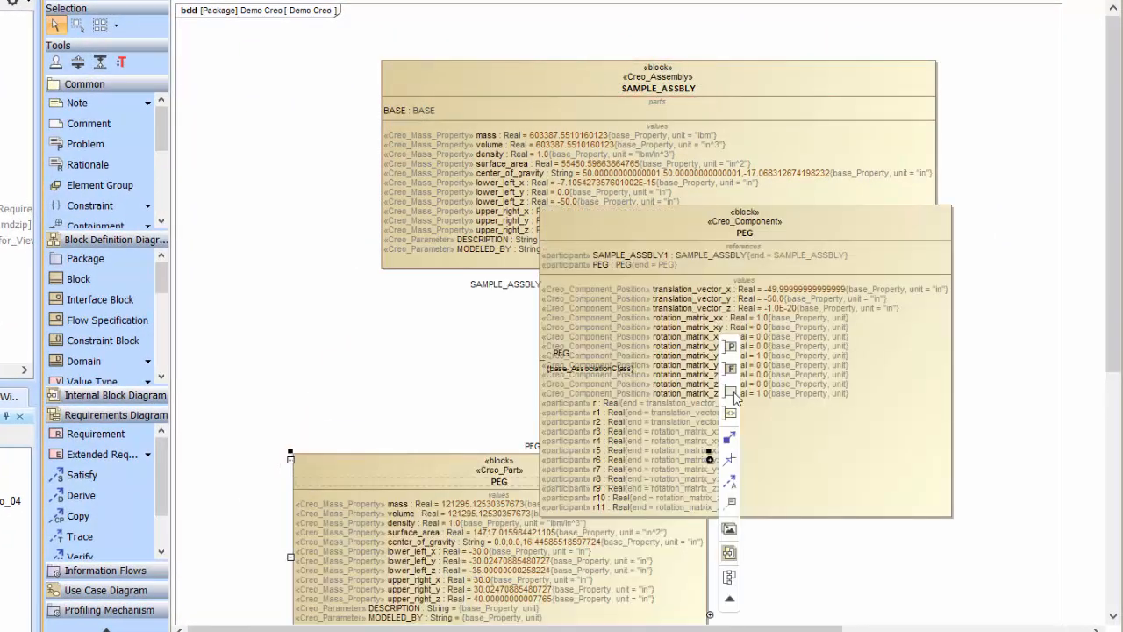
left_click_drag(804, 226, 992, 302)
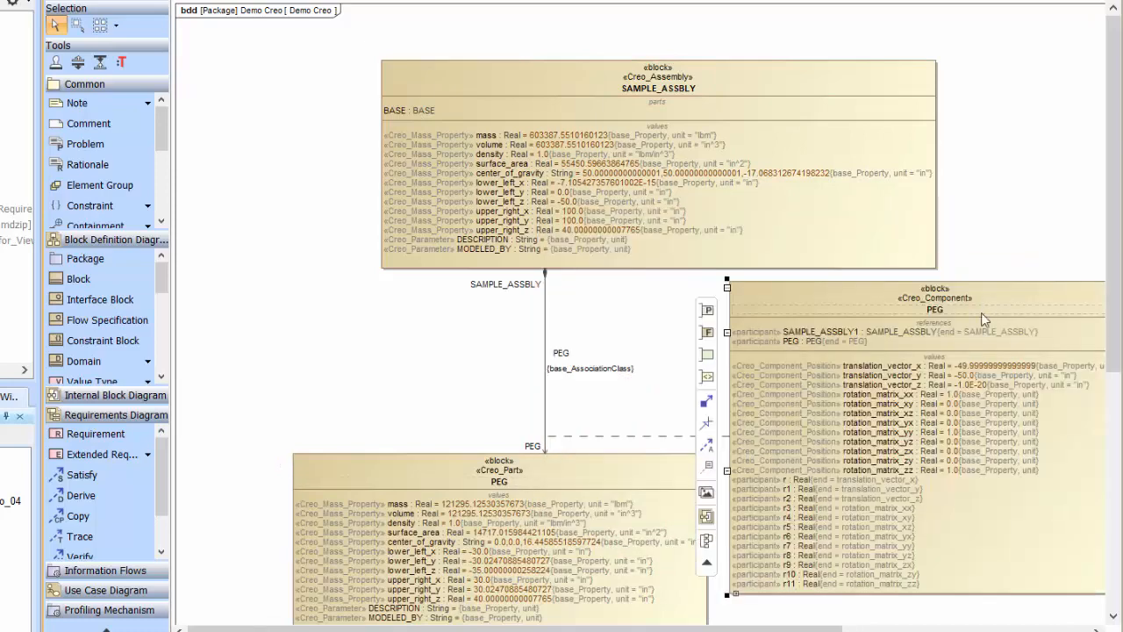
left_click_drag(509, 628, 554, 629)
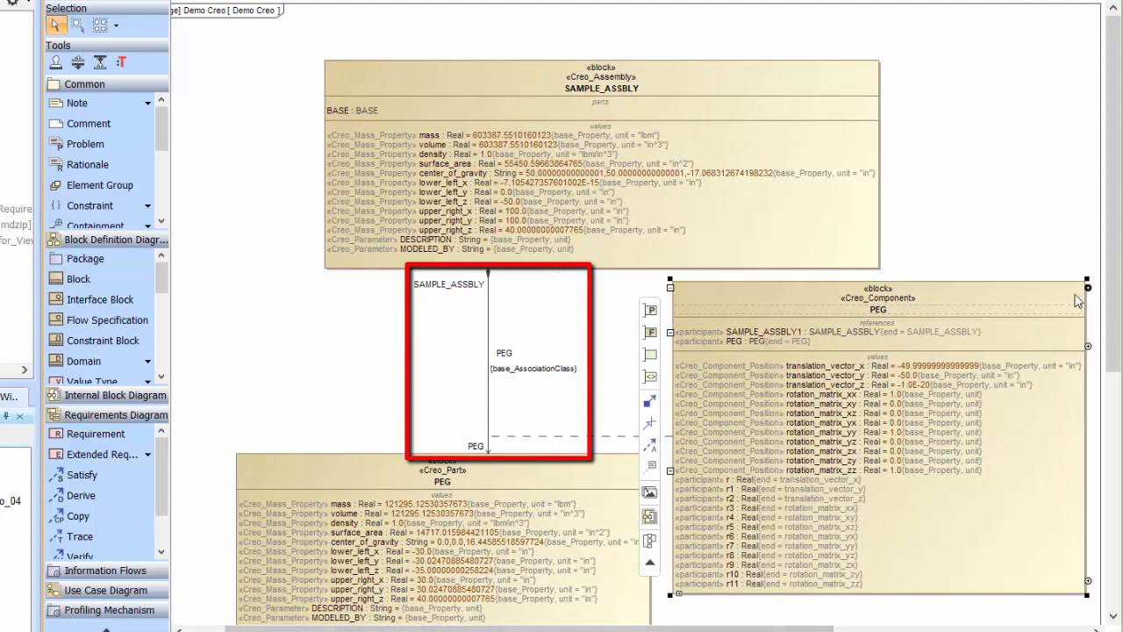
left_click_drag(1114, 344, 1114, 378)
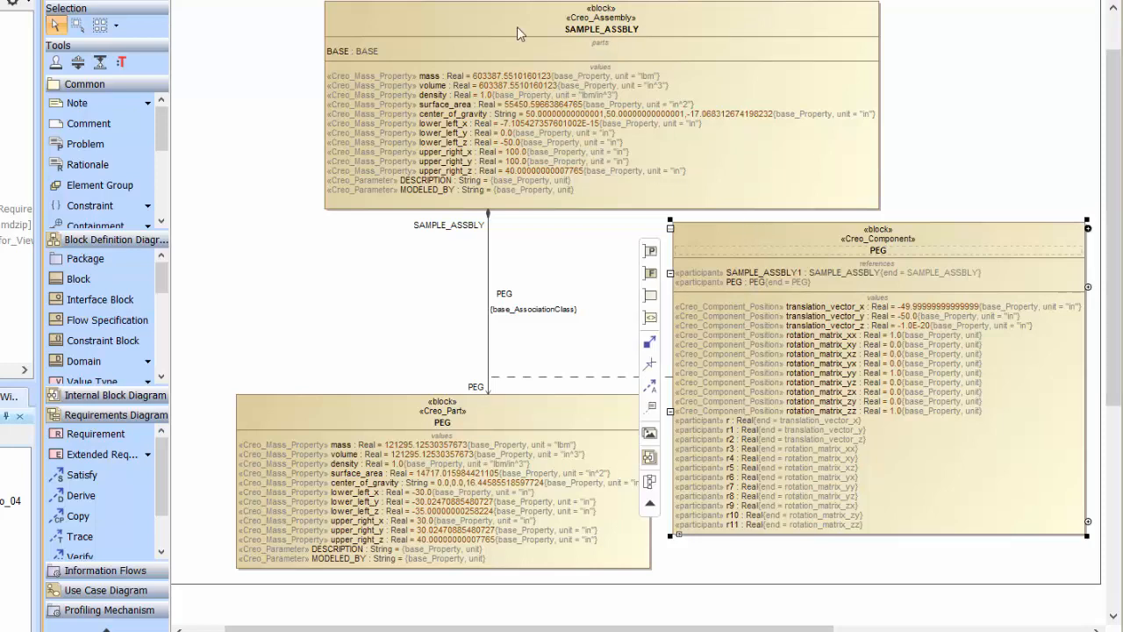
Step: Open the connected artifacts of the SAMPLE_ASSBLY block through Syndeia
right_click(673, 21)
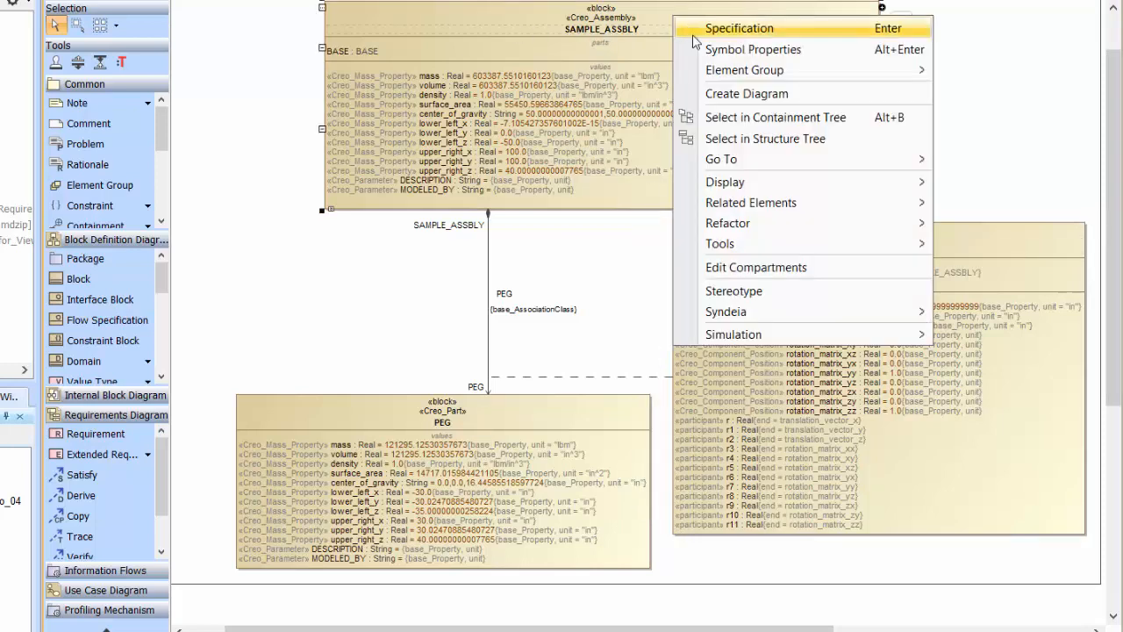
mouse_move(818, 314)
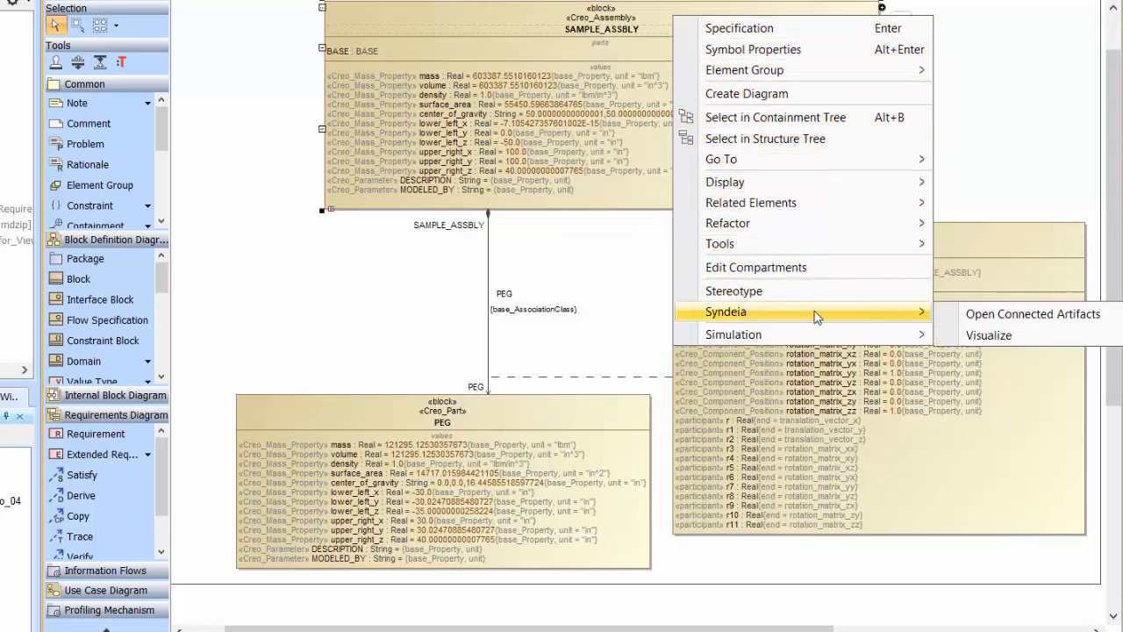
left_click(992, 314)
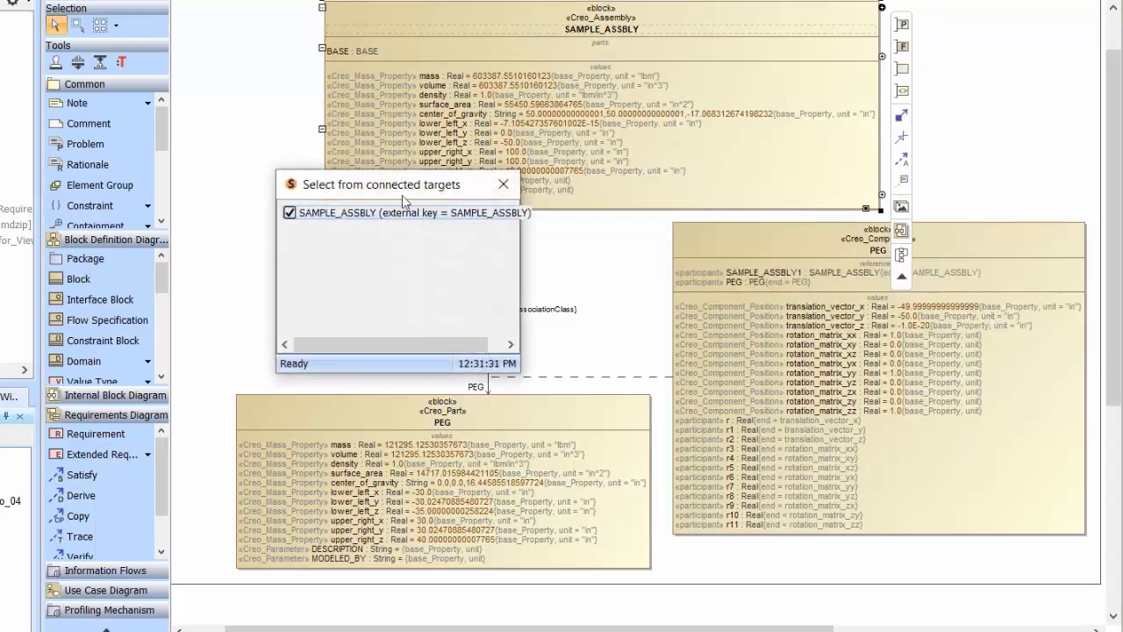
Step: Open the connected SAMPLE_ASSBLY target model in Creo, and return to Syndeia
left_click(290, 213)
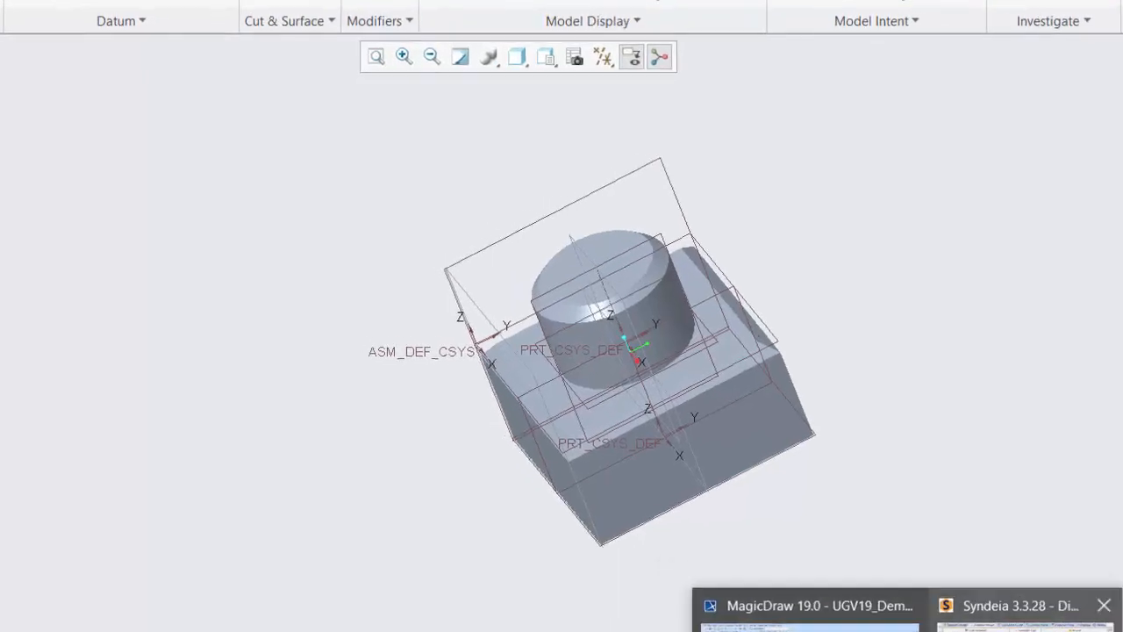
left_click(964, 601)
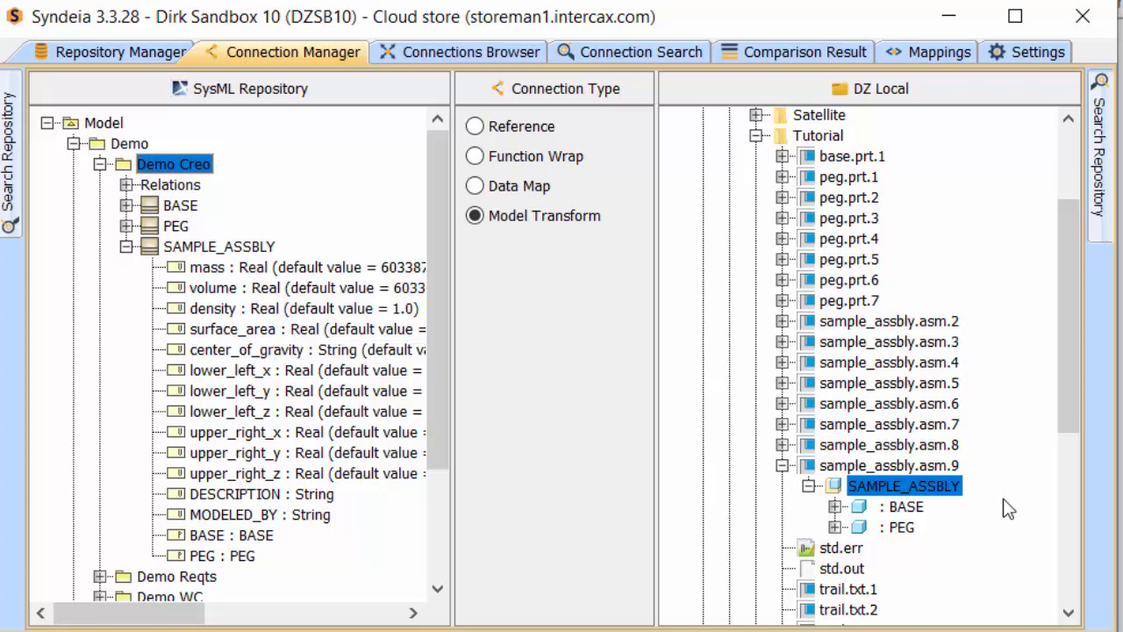
Step: List all connections in Connection Search and compare source and target of one connection
left_click(678, 49)
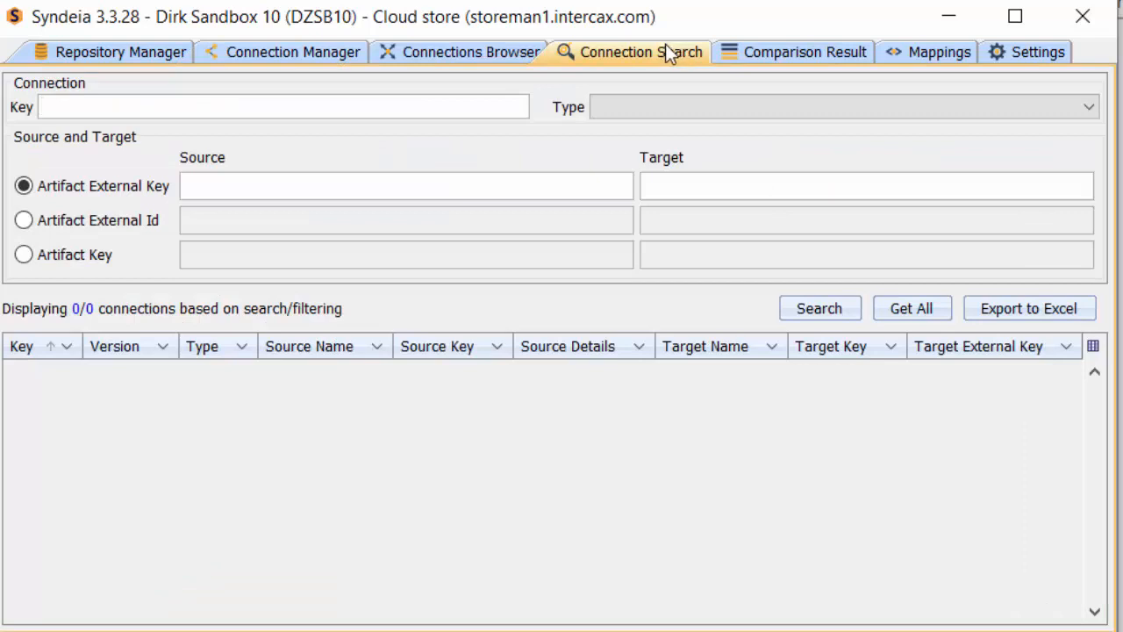
left_click(918, 306)
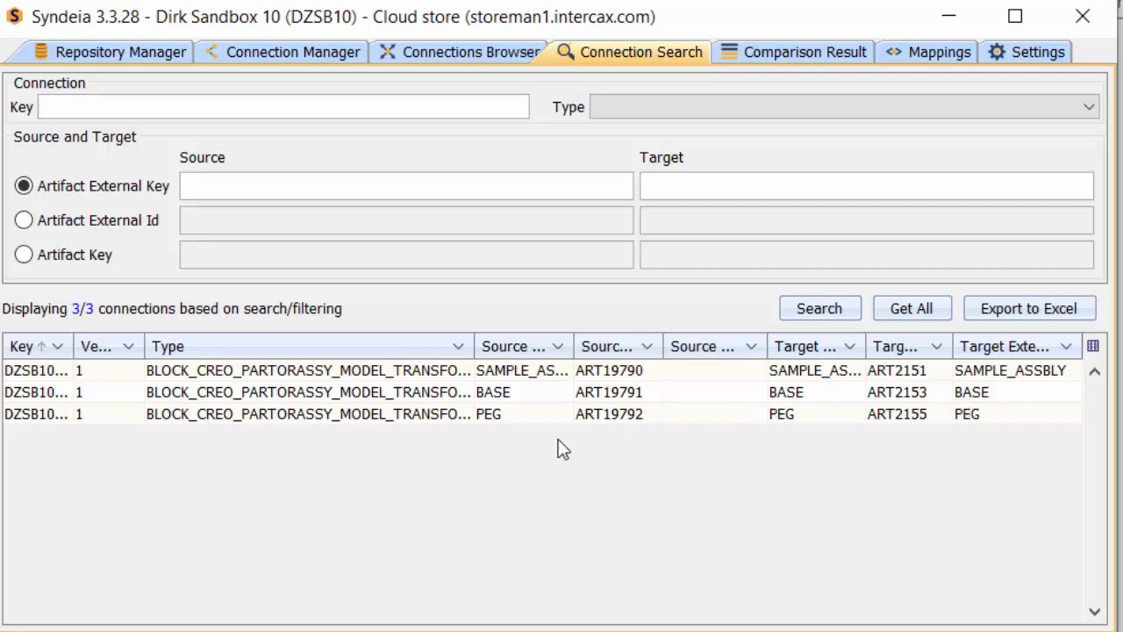
right_click(391, 369)
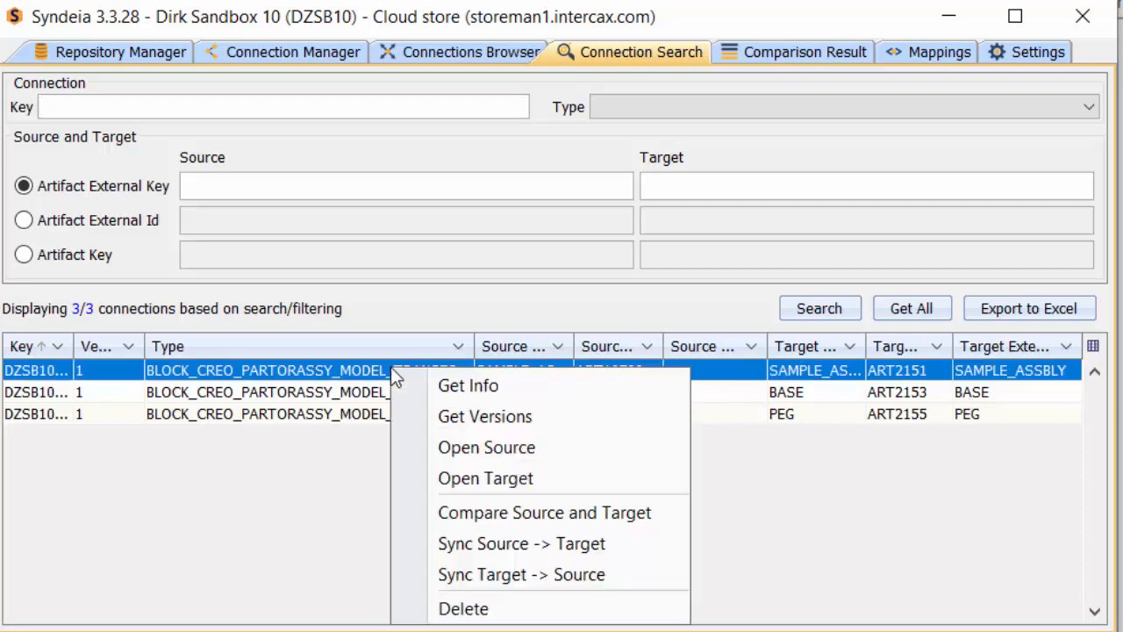
left_click(526, 514)
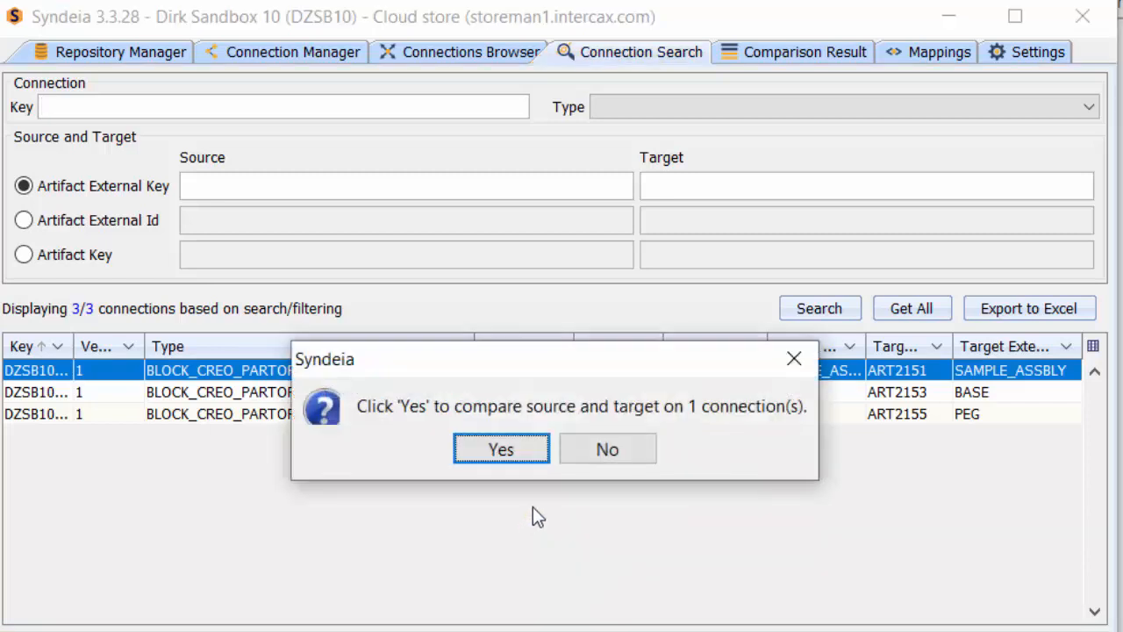
left_click(531, 457)
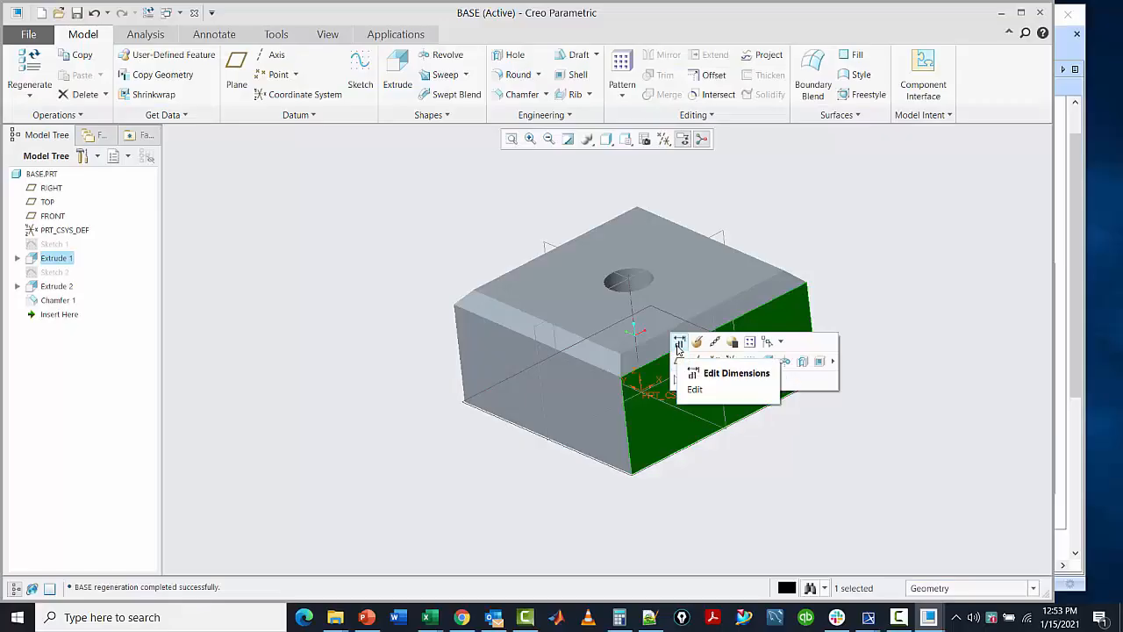
Step: In Creo, set the BASE part's 100 length dimension to 130 and save the part
left_click(676, 356)
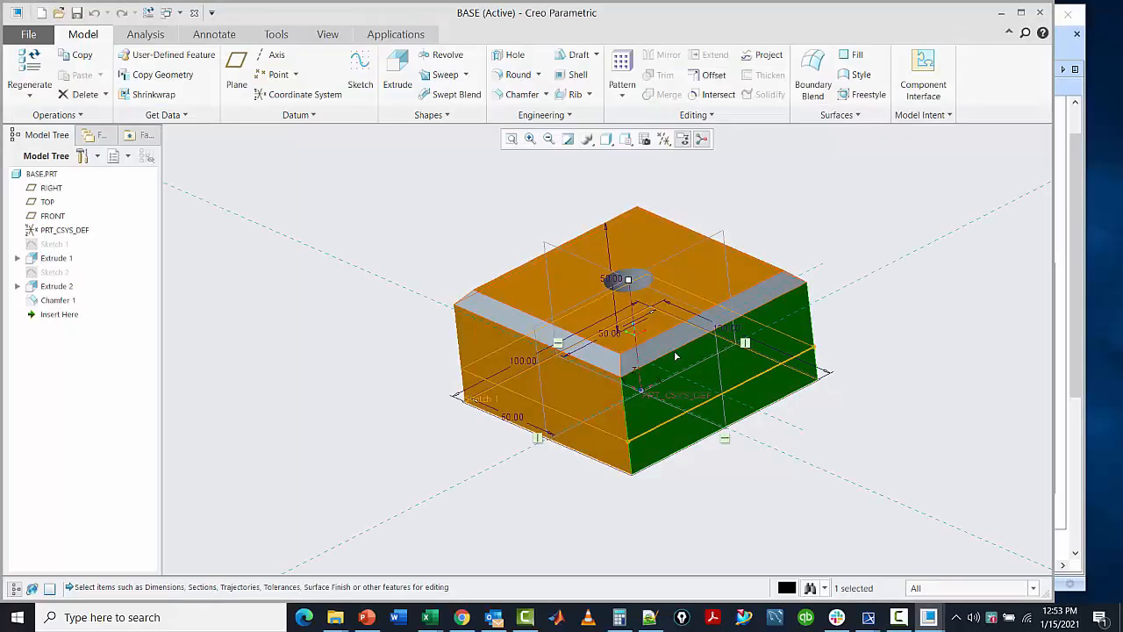
double_click(522, 360)
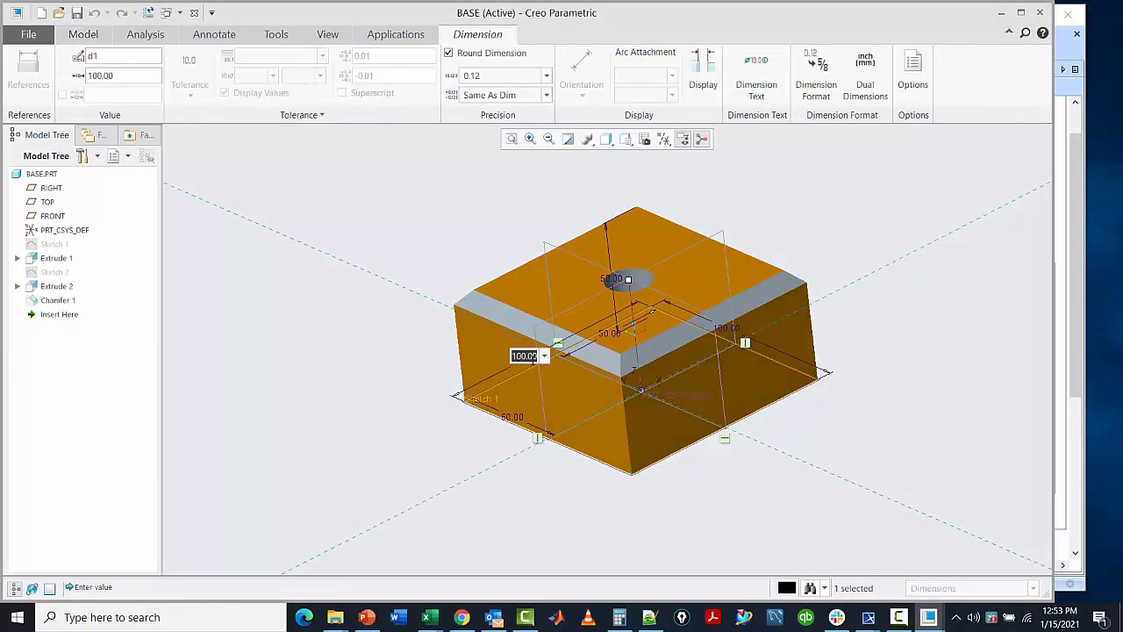
left_click(518, 356)
key("Delete")
type("3")
key("Return")
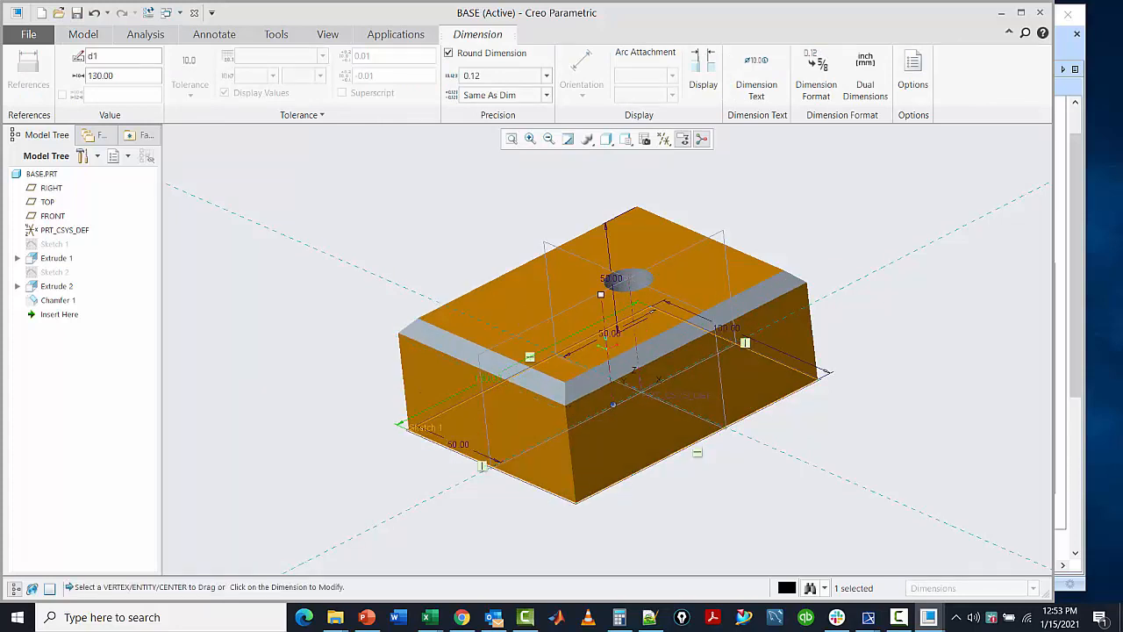
left_click(31, 36)
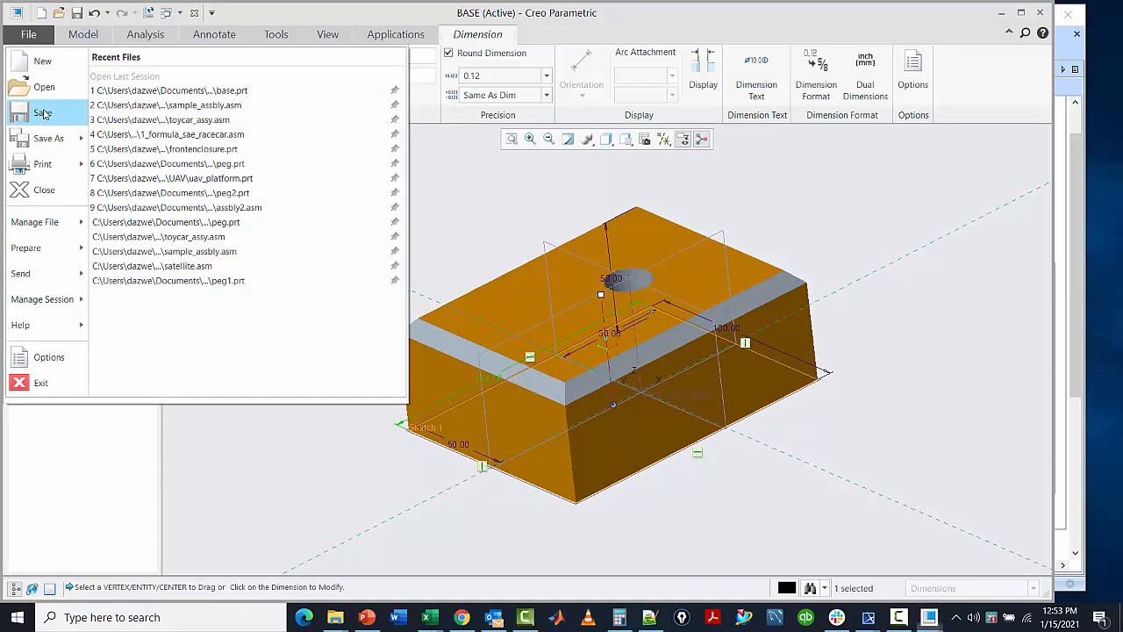
left_click(42, 114)
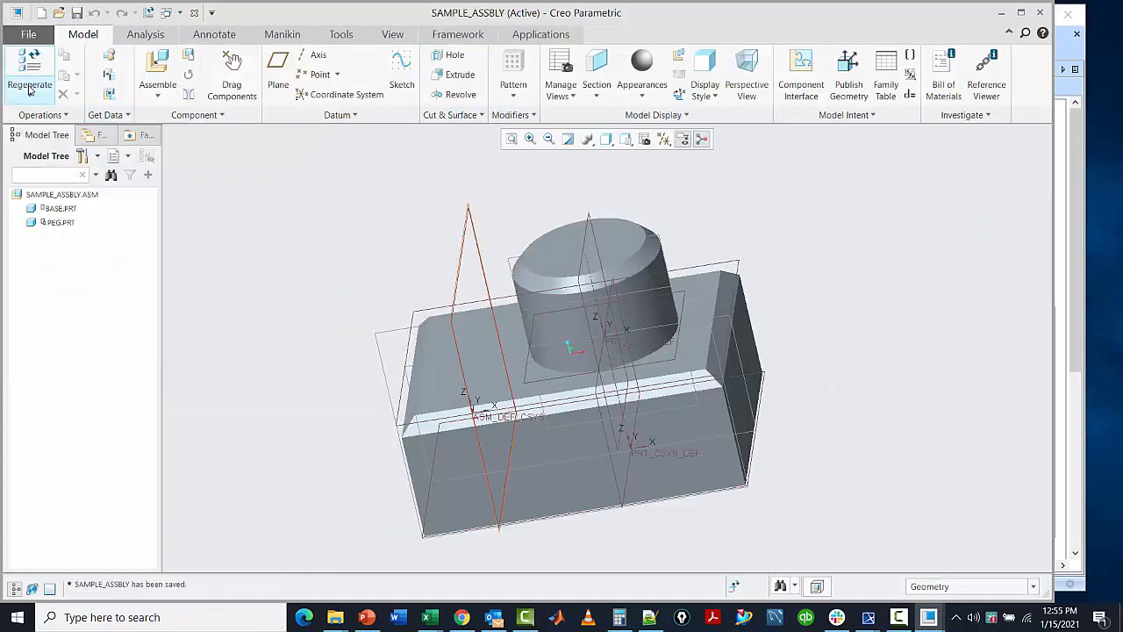
Step: Regenerate the SAMPLE_ASSBLY assembly and save it
left_click(29, 88)
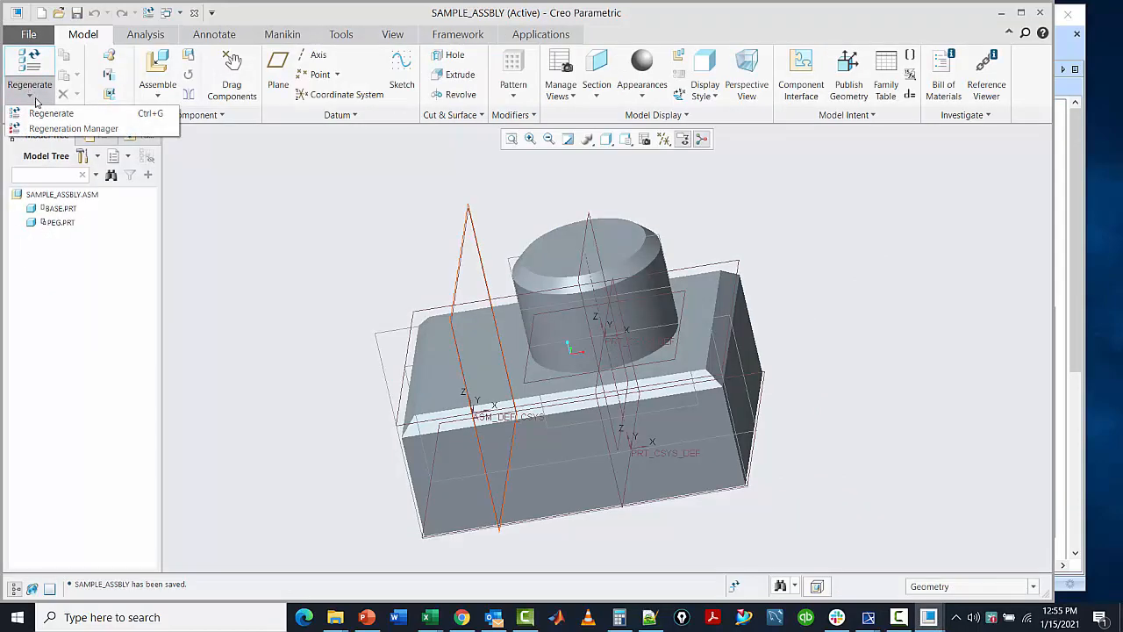
left_click(39, 113)
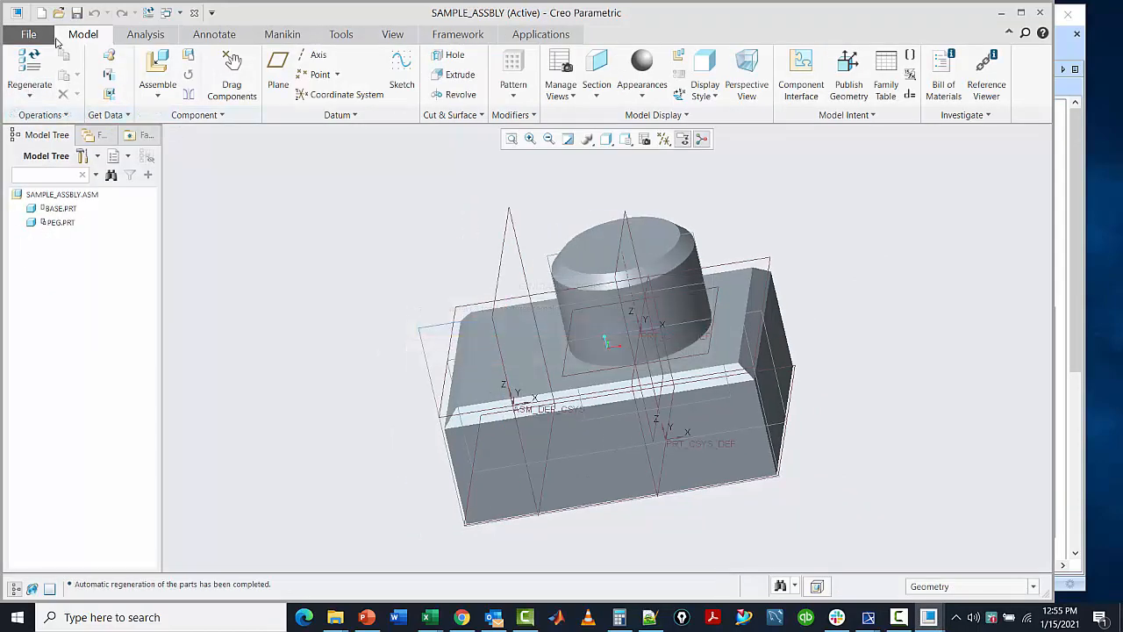
left_click(28, 34)
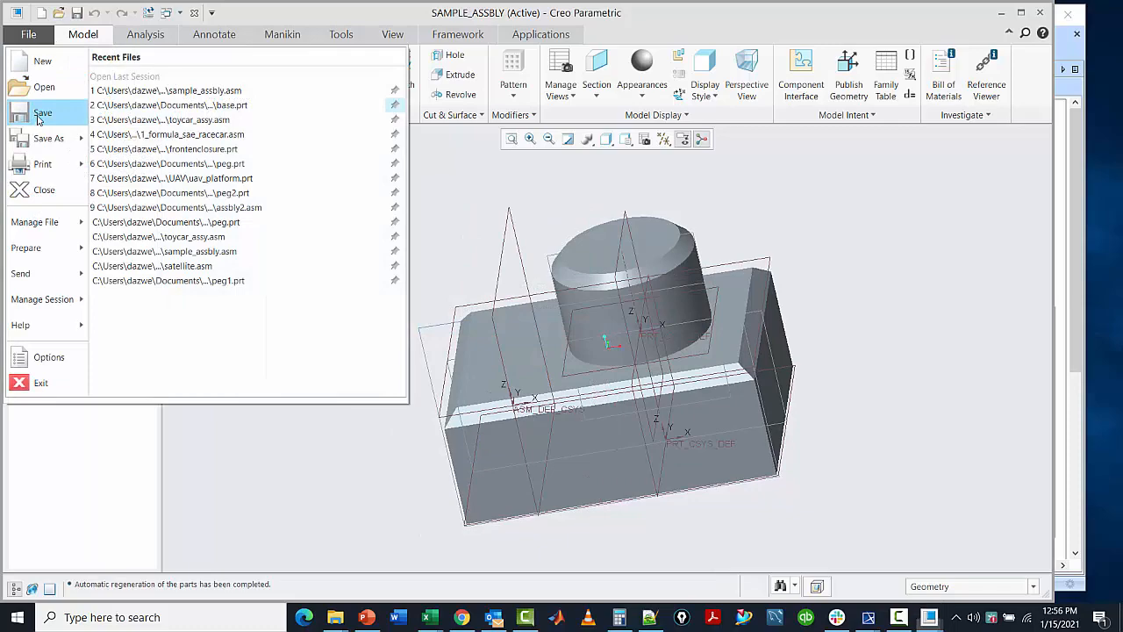
left_click(36, 120)
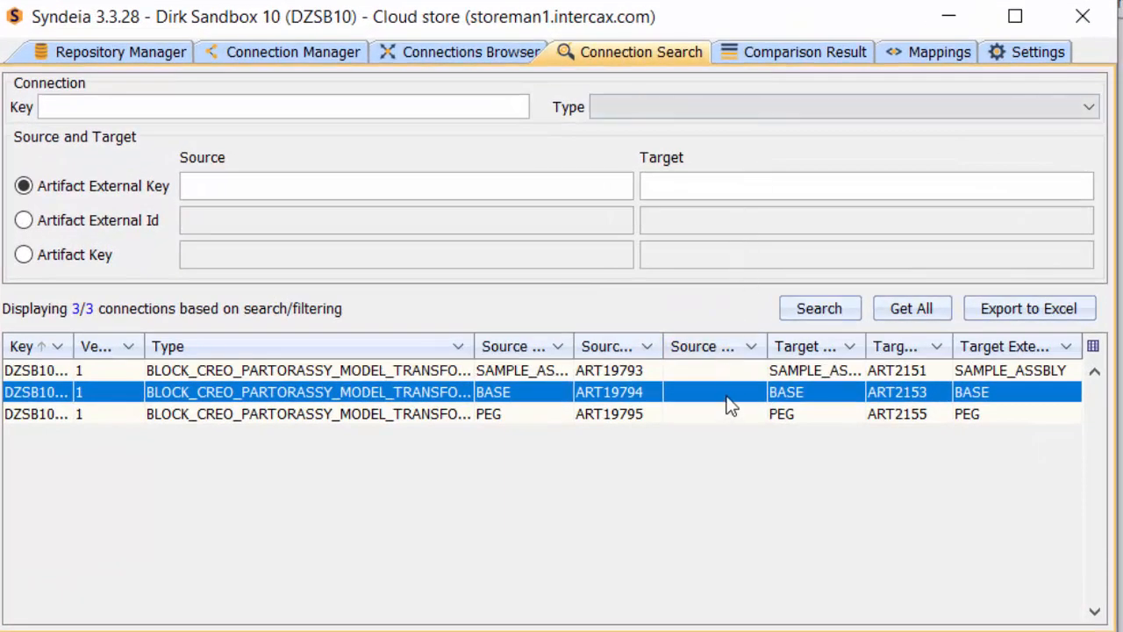
Step: In Syndeia, compare source and target of the BASE connection
right_click(728, 397)
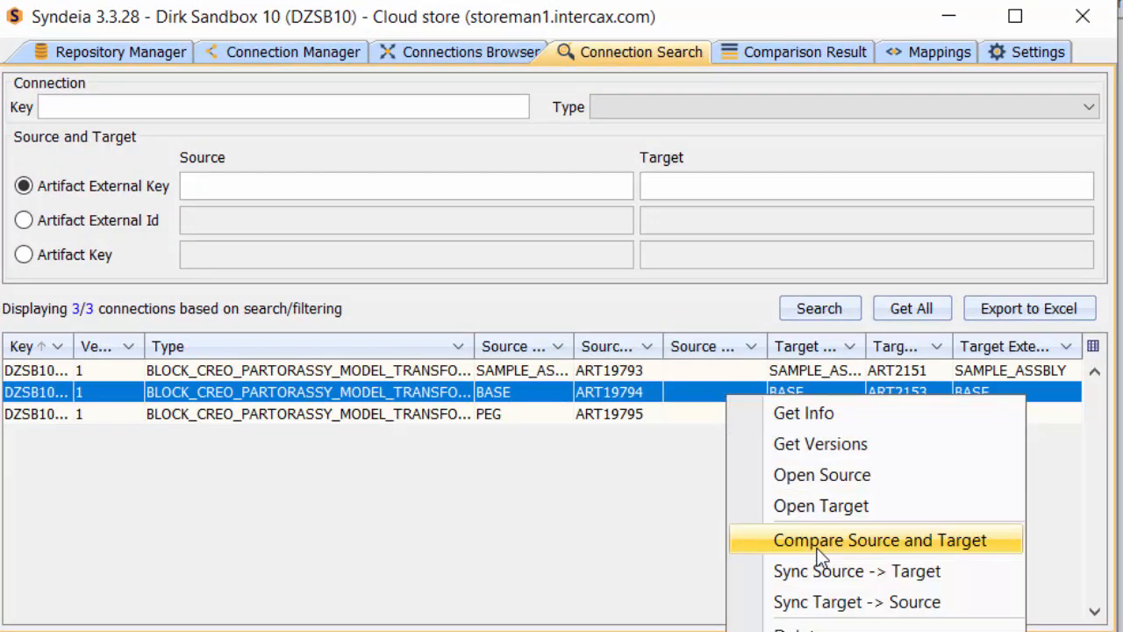
left_click(789, 544)
left_click(518, 458)
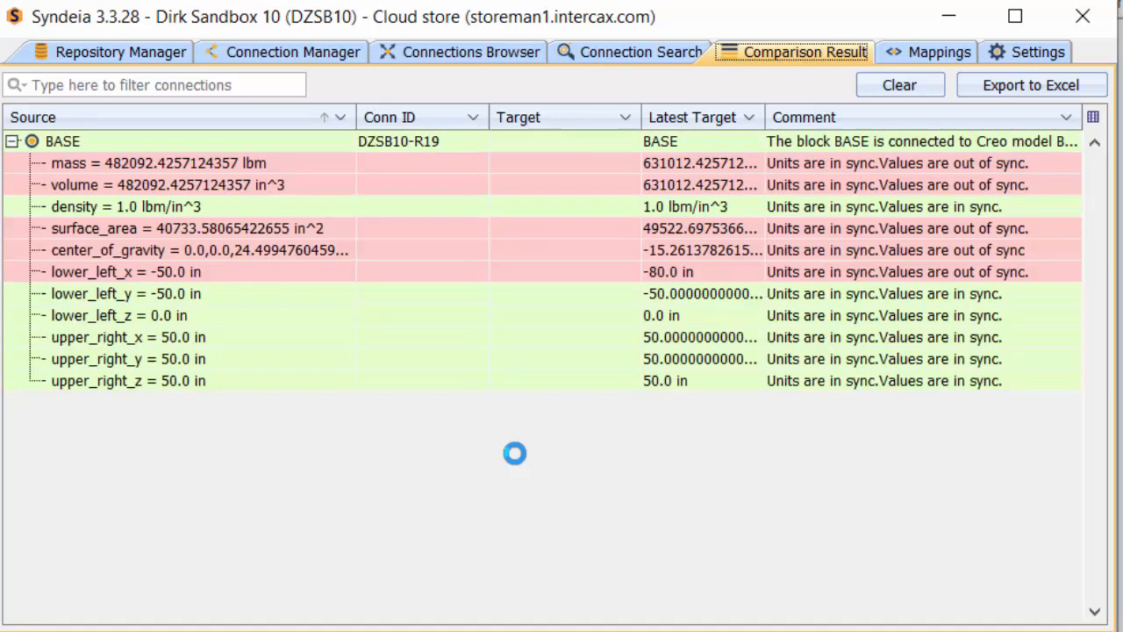
left_click(619, 52)
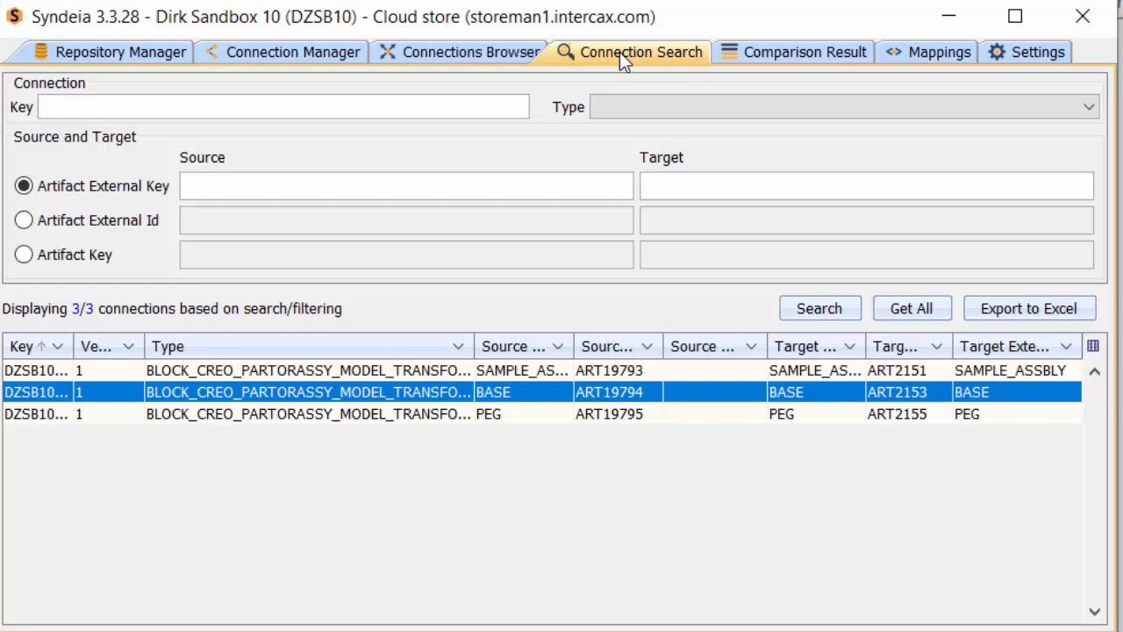
Step: Compare source and target of the SAMPLE_ASSBLY connection
right_click(458, 372)
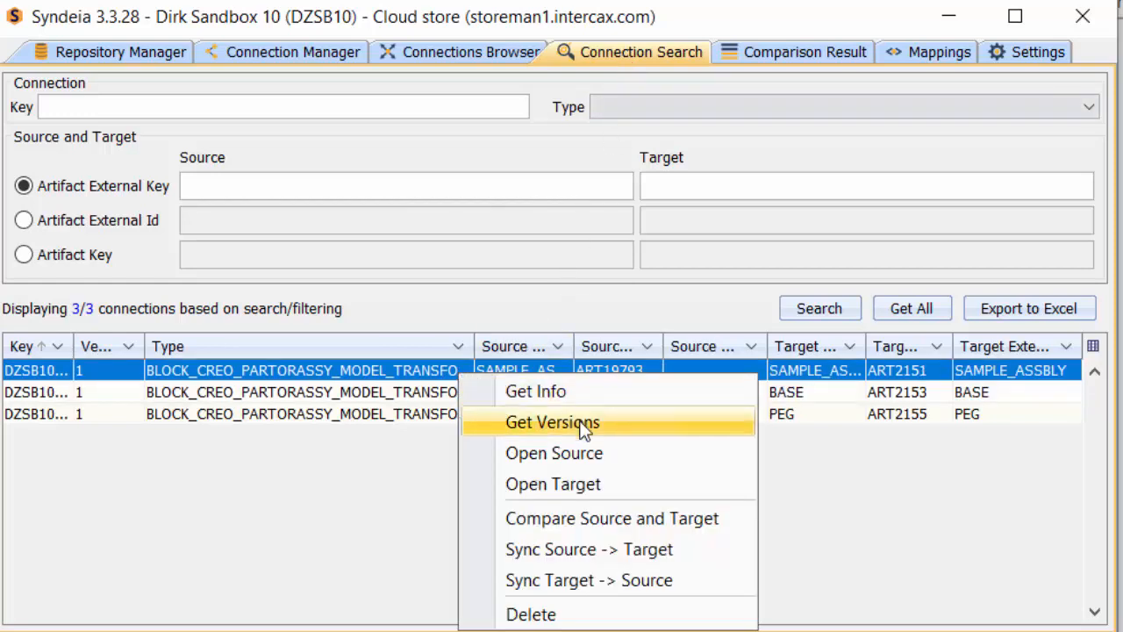
left_click(604, 518)
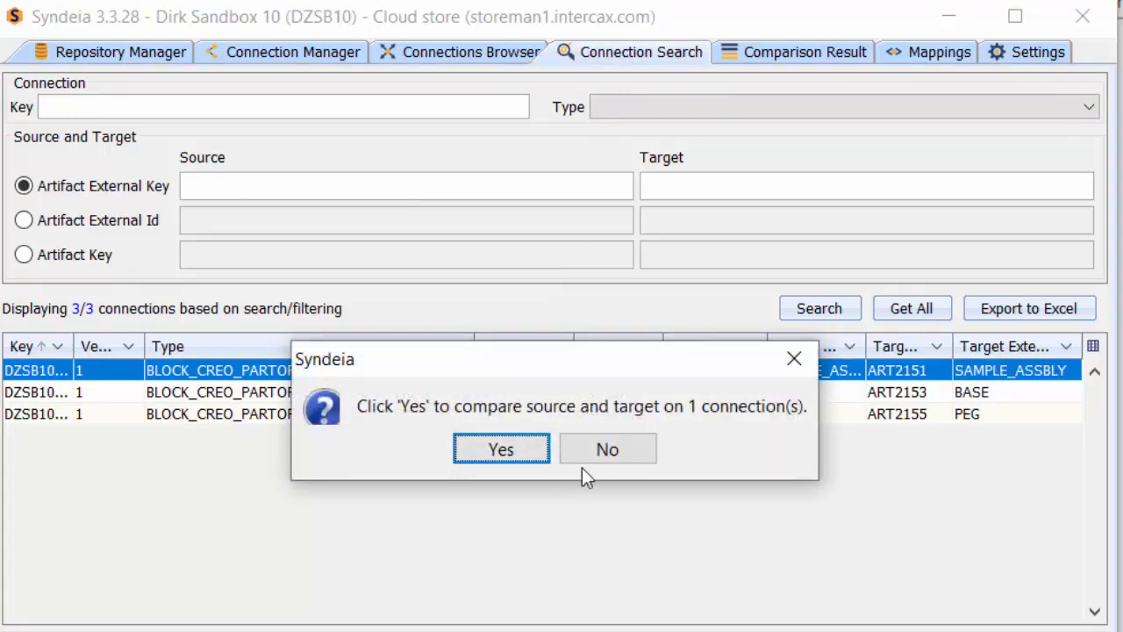
left_click(544, 461)
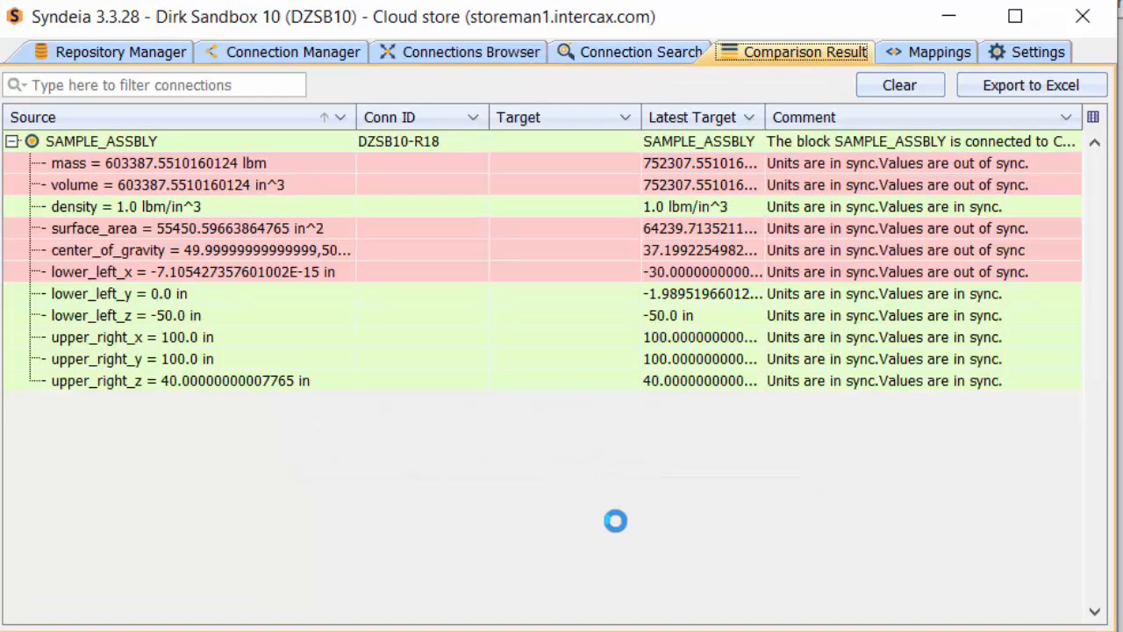
left_click(605, 46)
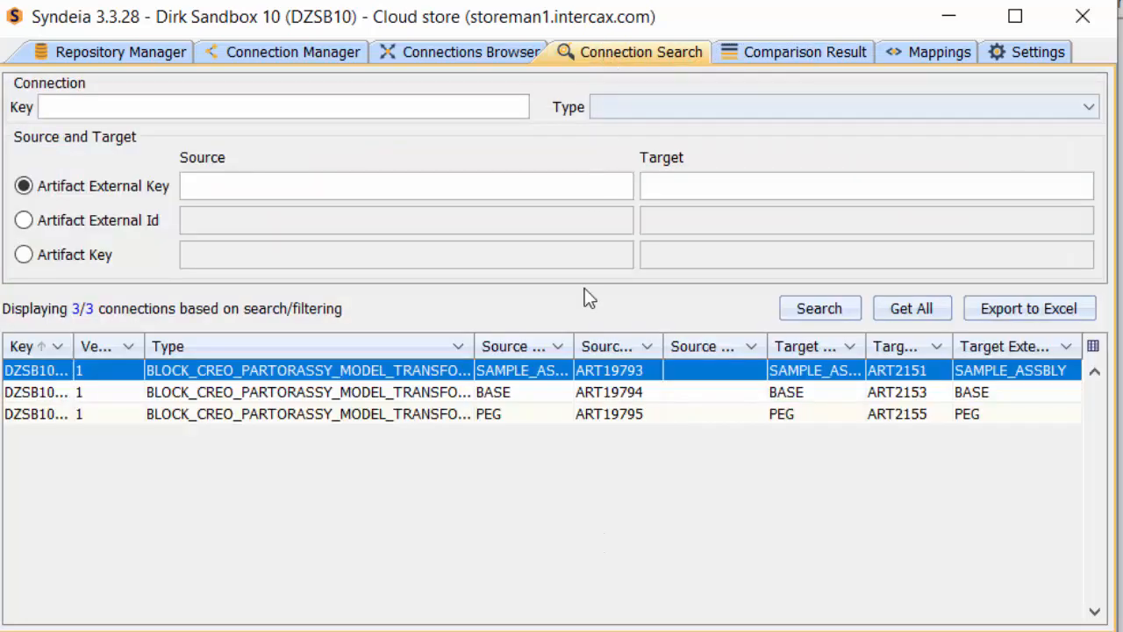
Step: Sync the BASE connection from target to source, updating the SysML block from Creo
left_click(529, 391)
right_click(529, 392)
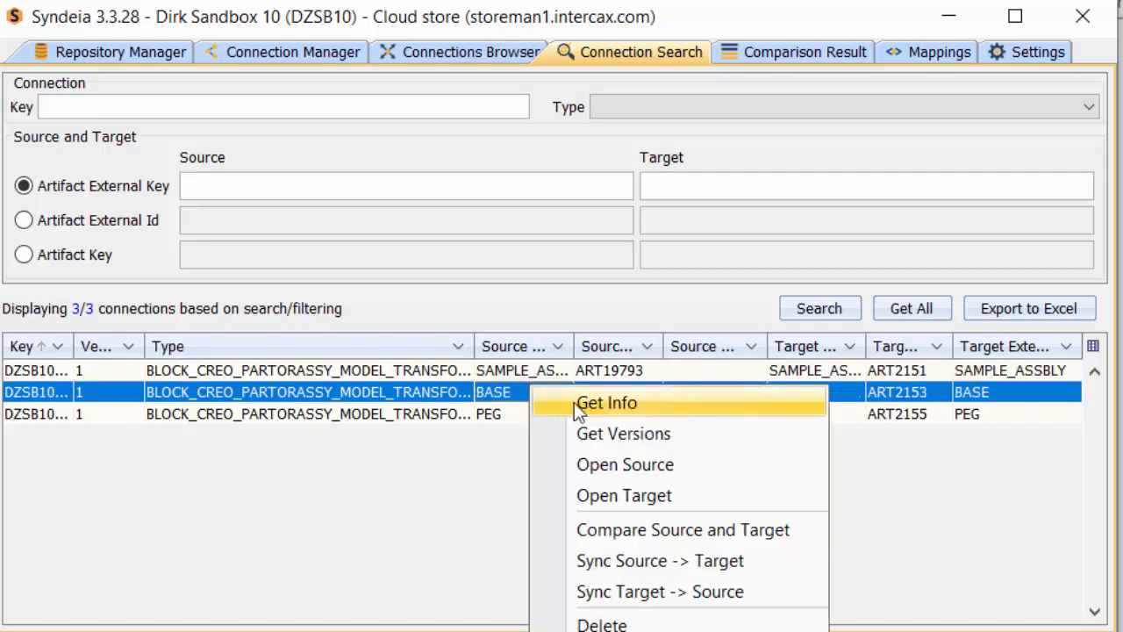
left_click(652, 593)
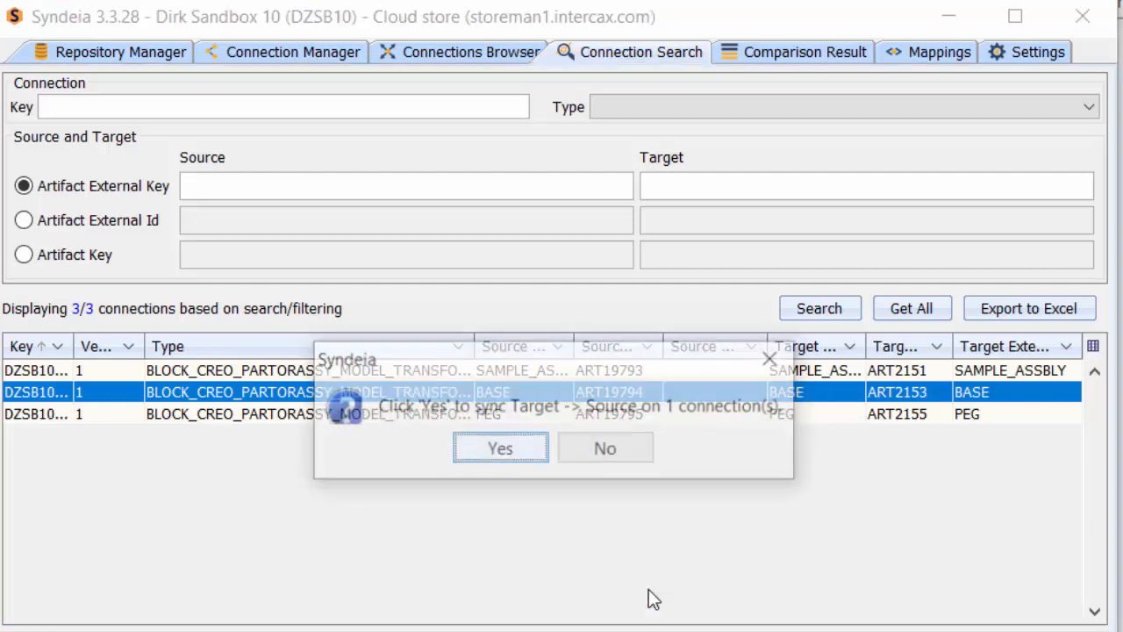
left_click(500, 449)
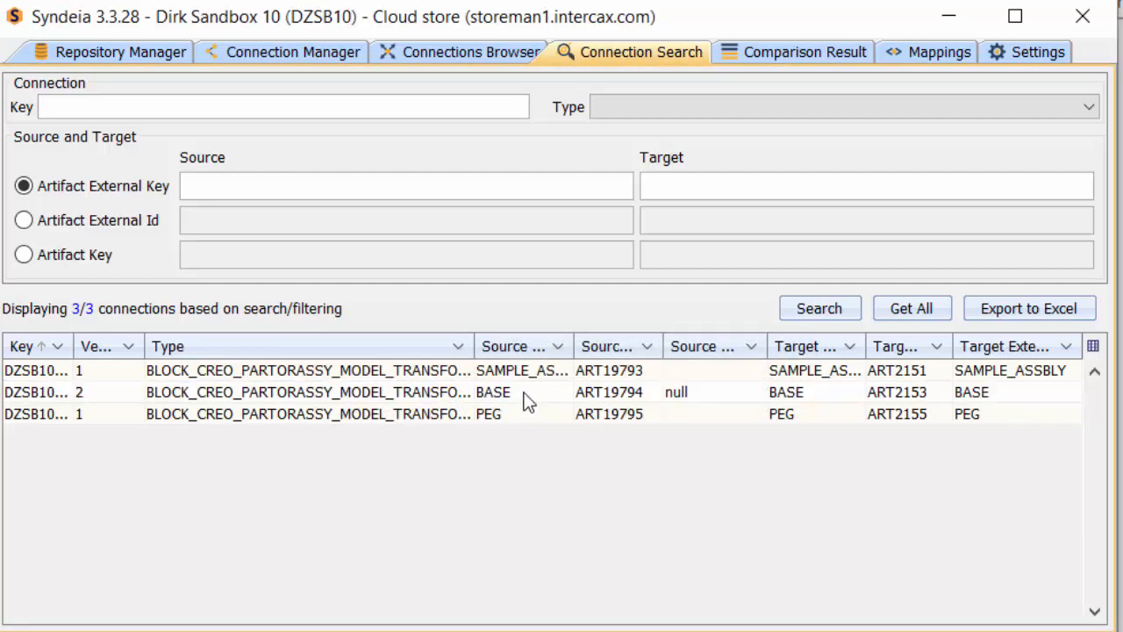
Step: Compare source and target of the BASE connection again
right_click(526, 396)
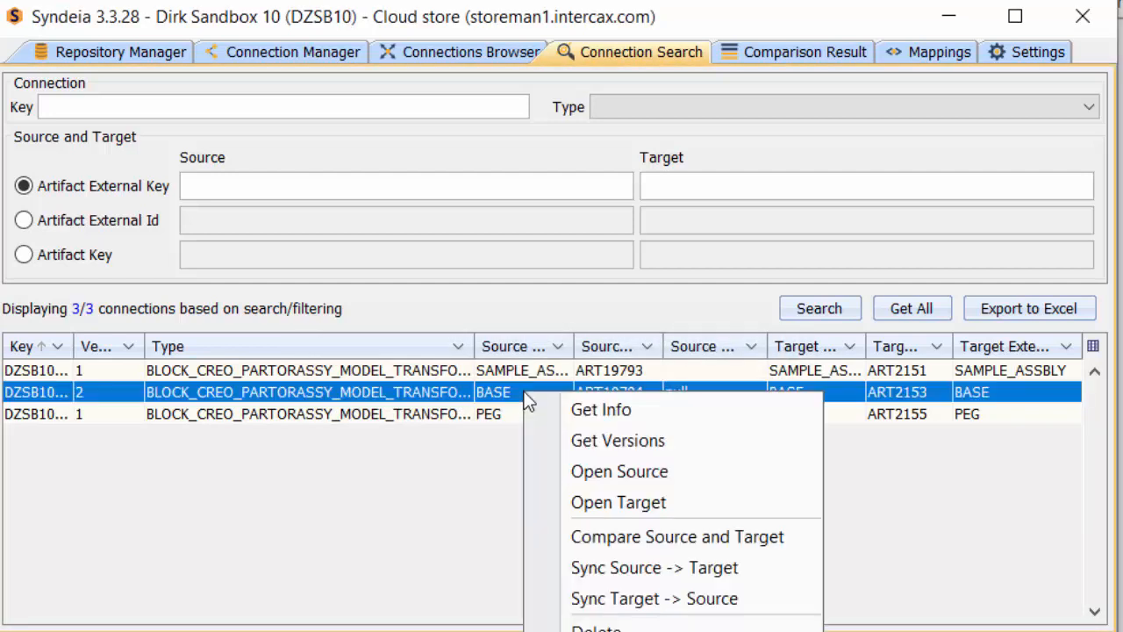
left_click(629, 539)
left_click(500, 451)
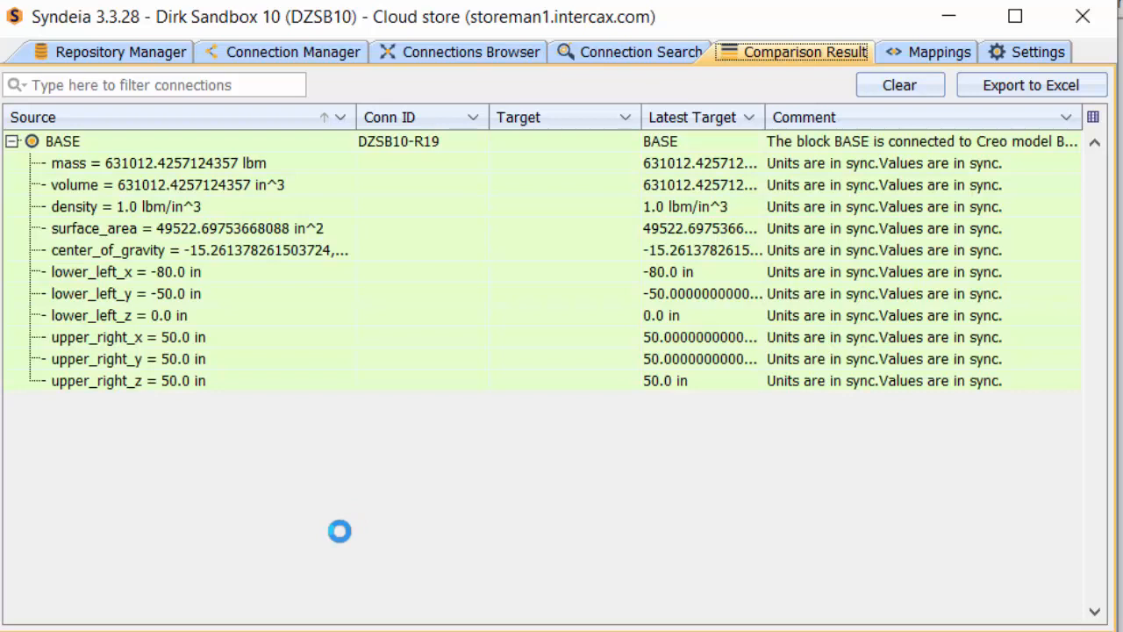
left_click(639, 45)
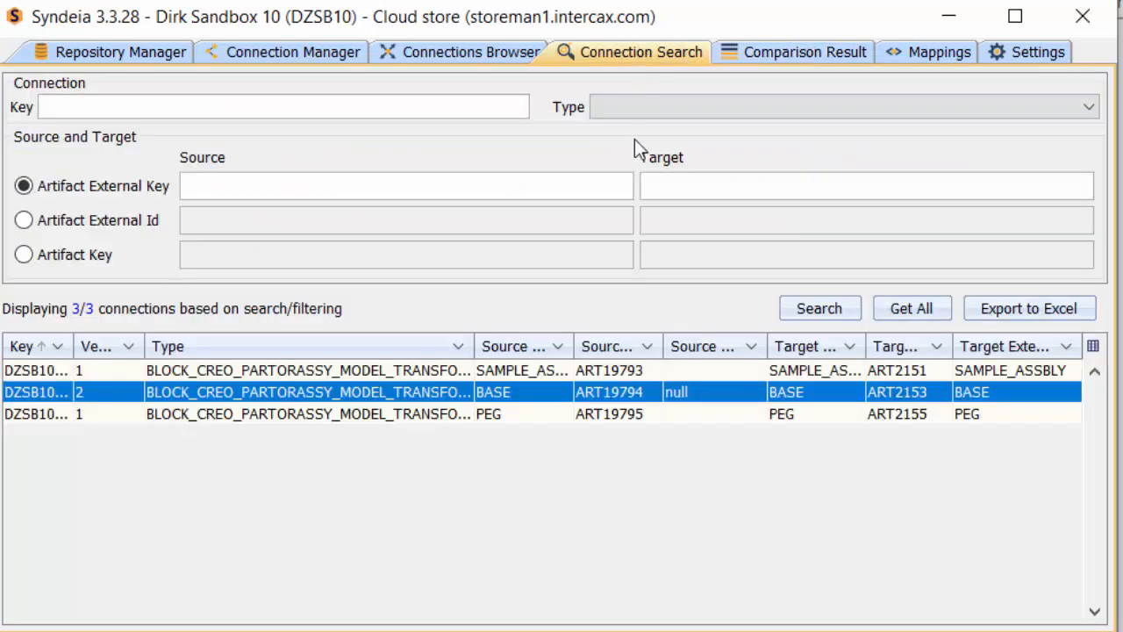
Step: Sync the SAMPLE_ASSBLY connection from target to source
right_click(489, 372)
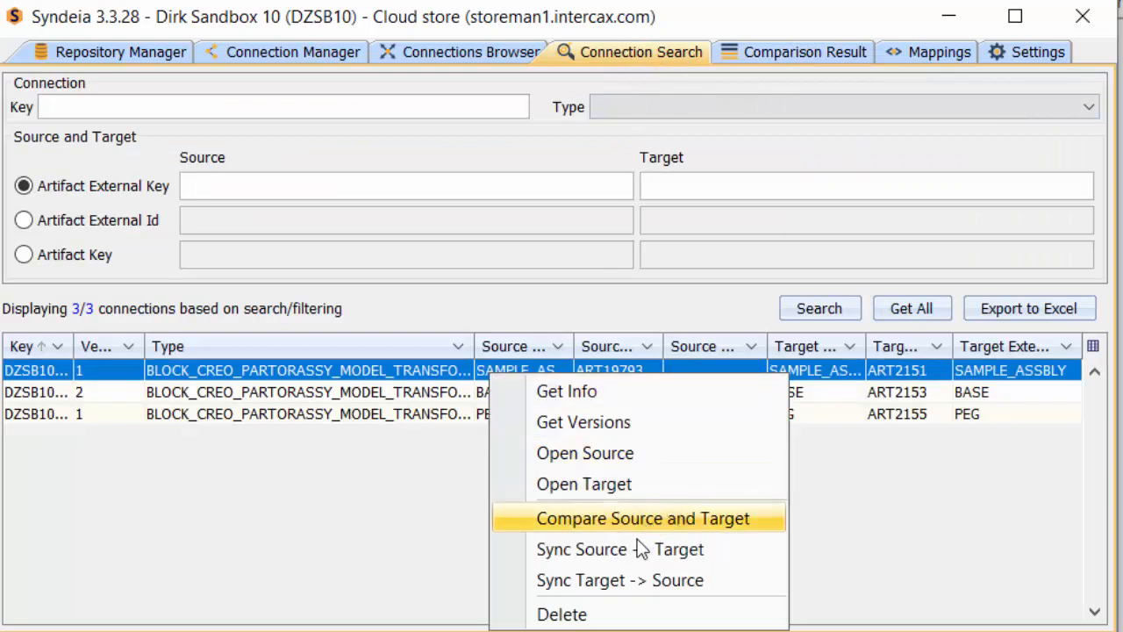
left_click(621, 580)
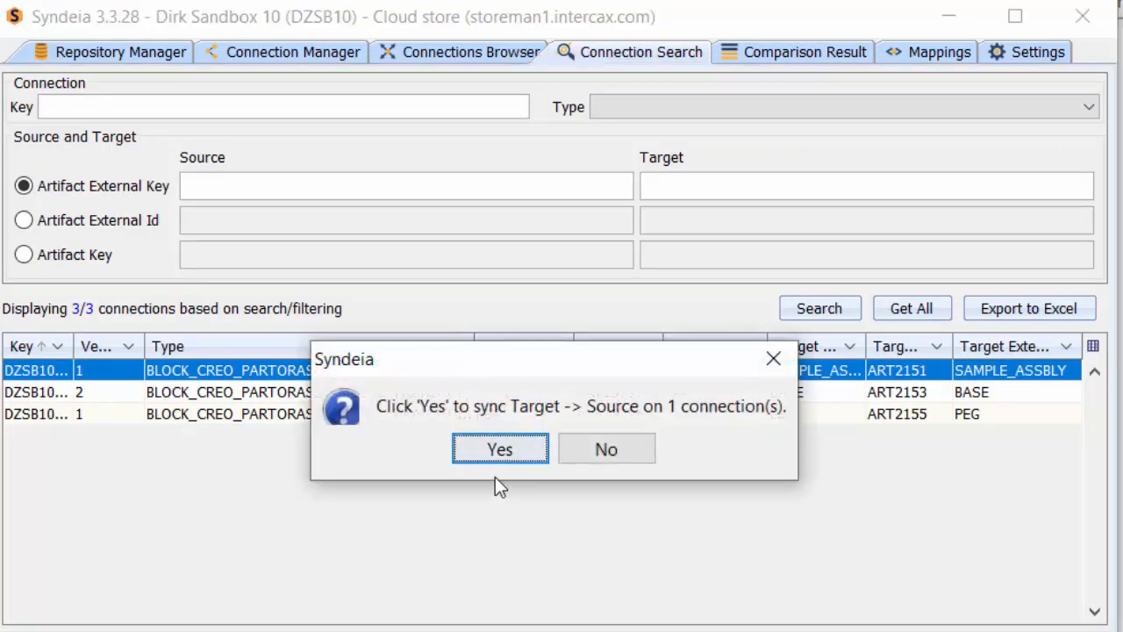
left_click(501, 448)
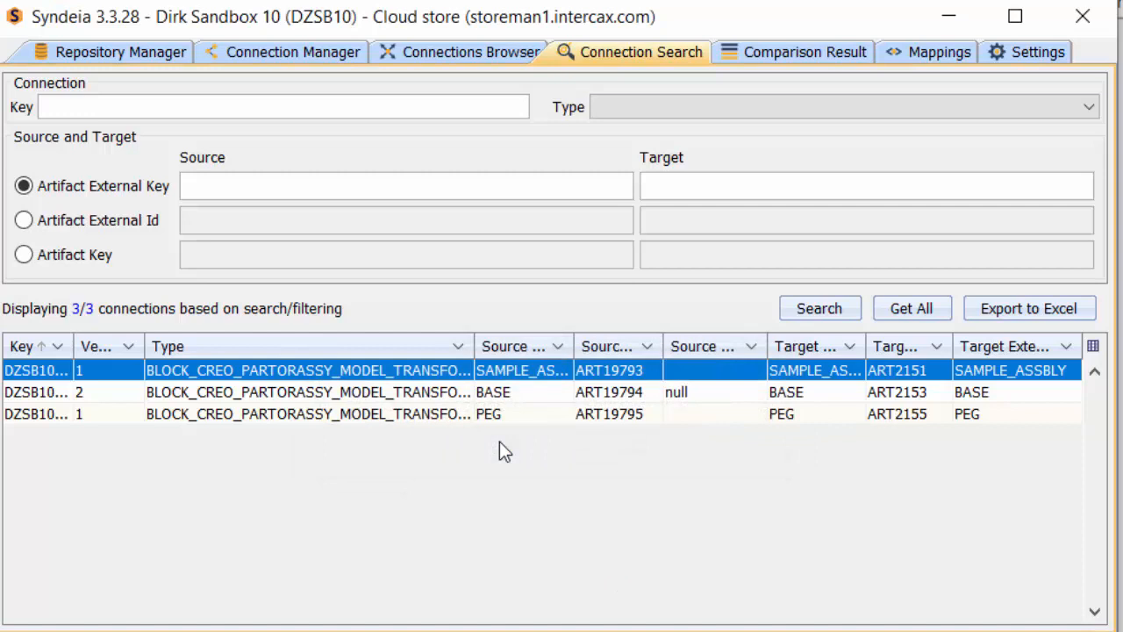